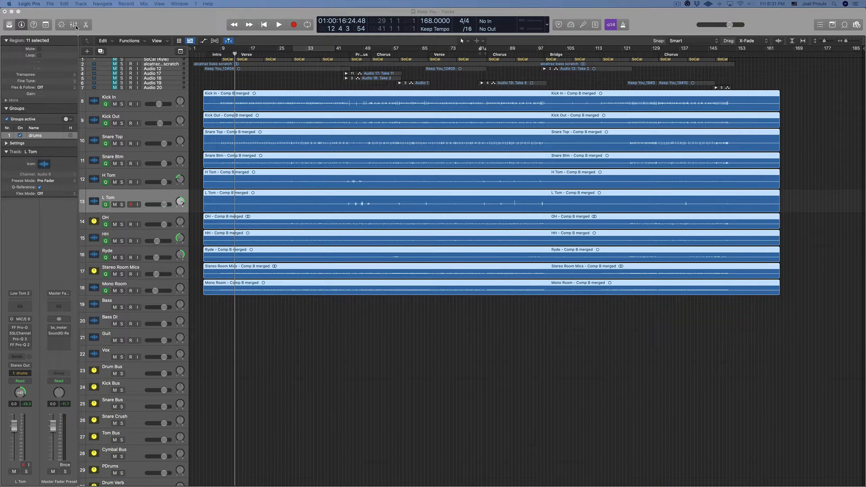
Show the mixer and select all the drum channel strips from Kick In through Mono Room
{"action": "left_click", "coordinate": [73, 24]}
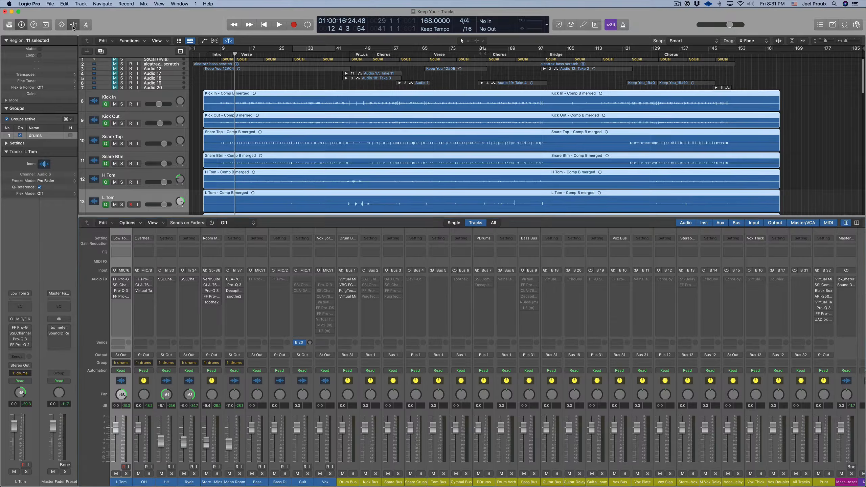
{"action": "scroll", "coordinate": [383, 416], "scroll_direction": "left", "scroll_amount": 5}
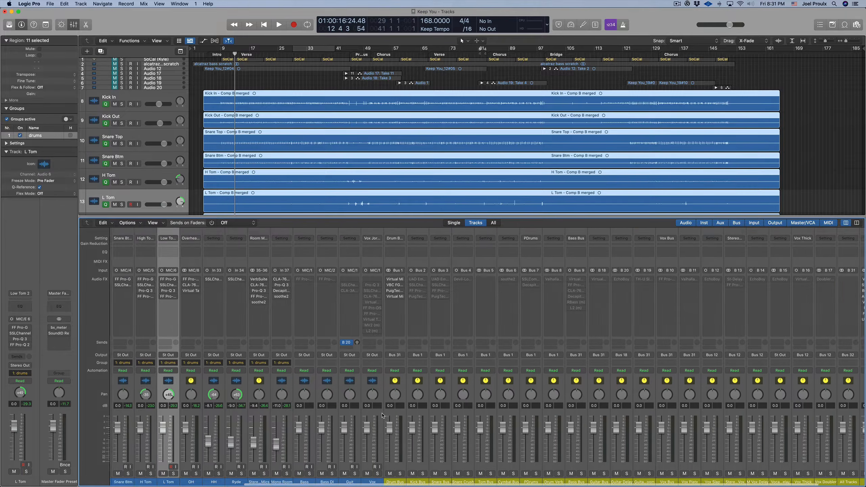
{"action": "scroll", "coordinate": [383, 416], "scroll_direction": "left", "scroll_amount": 2}
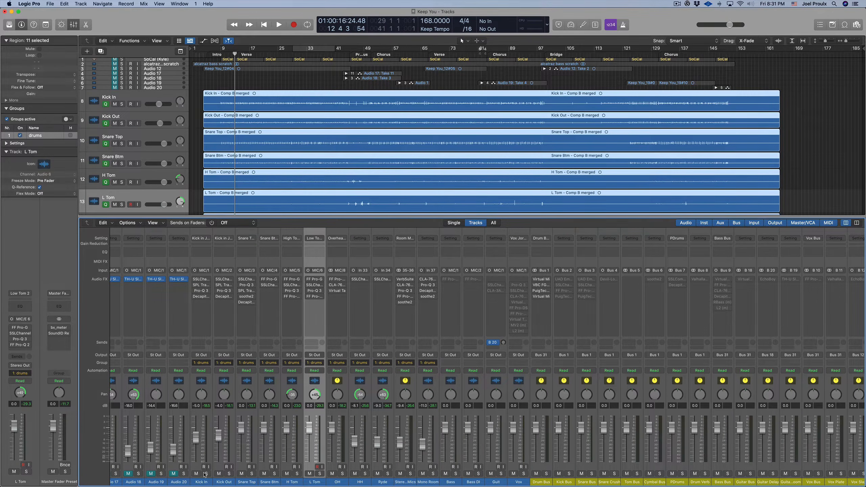
{"action": "left_click_drag", "start_coordinate": [205, 482], "coordinate": [398, 482]}
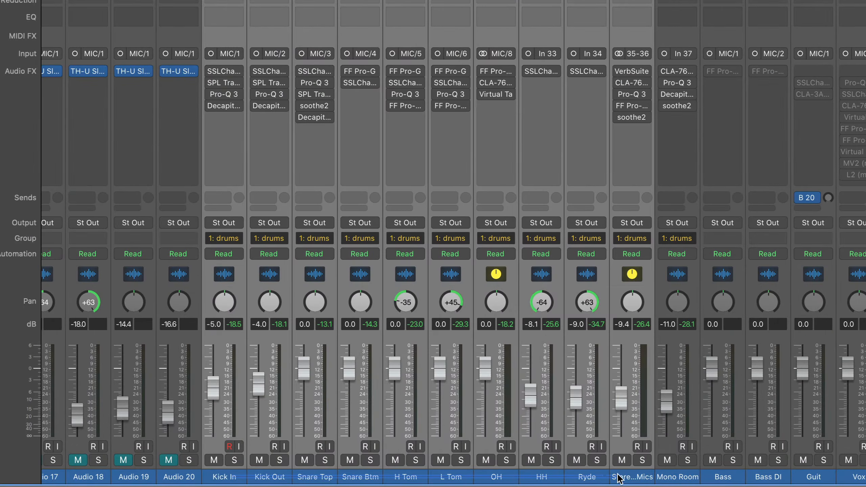
{"action": "left_click_drag", "start_coordinate": [618, 479], "coordinate": [659, 478]}
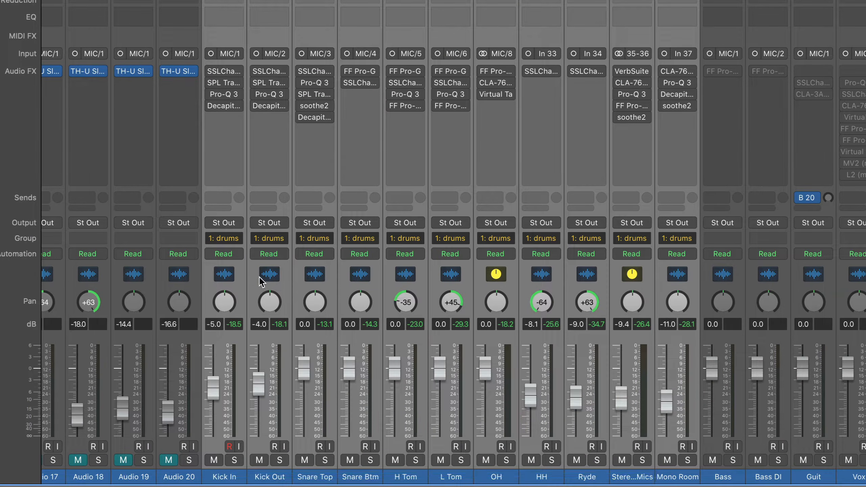
Review the drums group's settings, including Editing (Selection), Quantize-Locked (Audio) and Record, and hide the group window and mixer
{"action": "left_click", "coordinate": [221, 241]}
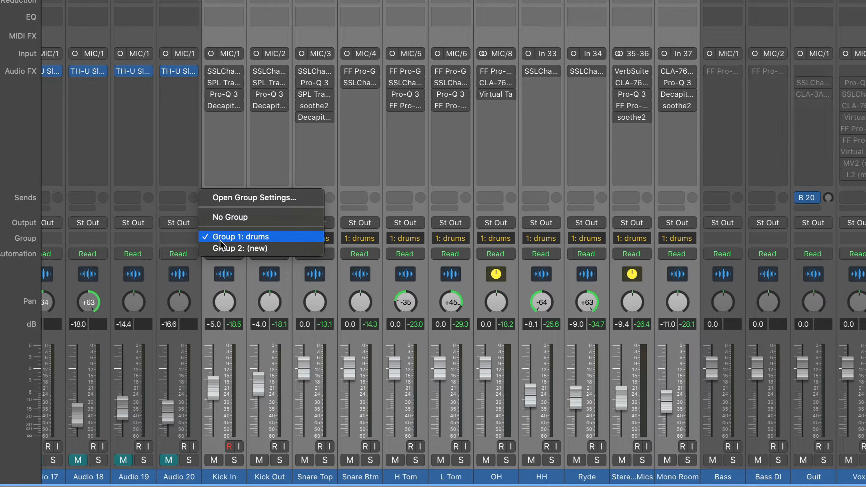
{"action": "left_click", "coordinate": [234, 199]}
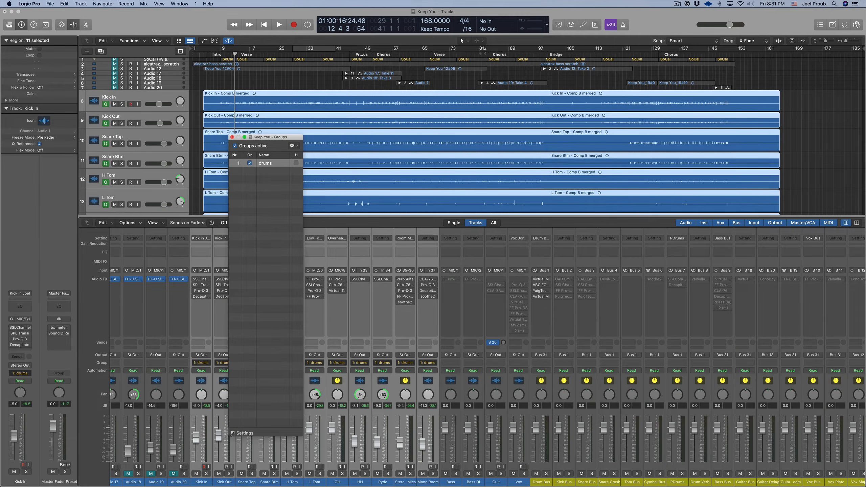
{"action": "left_click", "coordinate": [233, 434]}
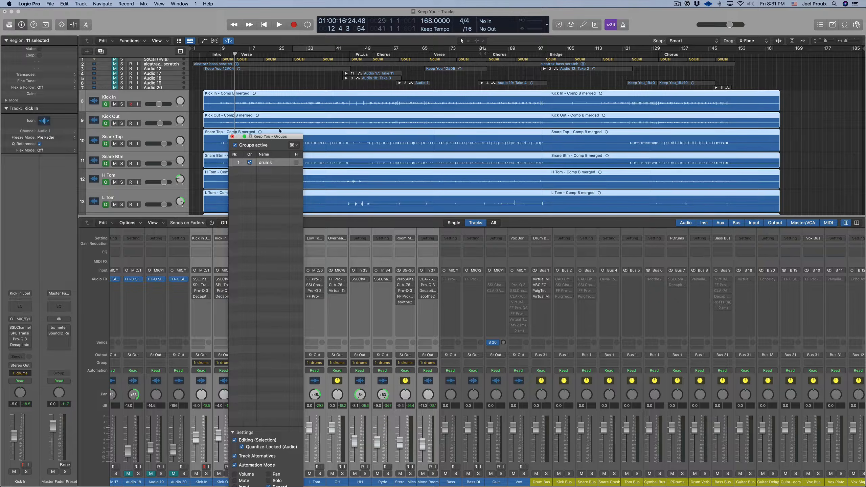
{"action": "left_click_drag", "start_coordinate": [274, 138], "coordinate": [321, 52]}
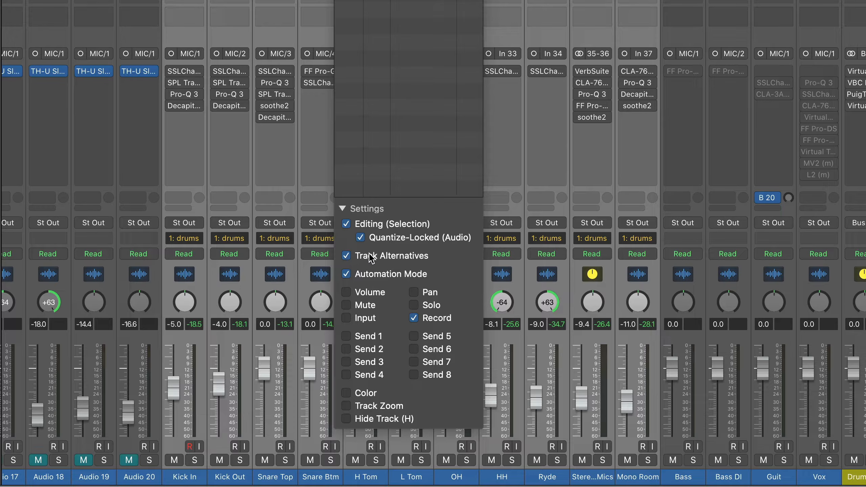
{"action": "left_click", "coordinate": [414, 318]}
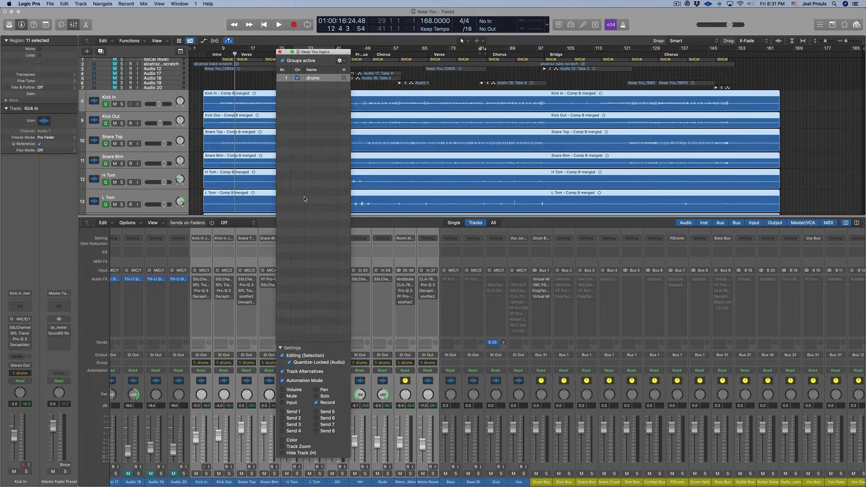
{"action": "left_click", "coordinate": [280, 52]}
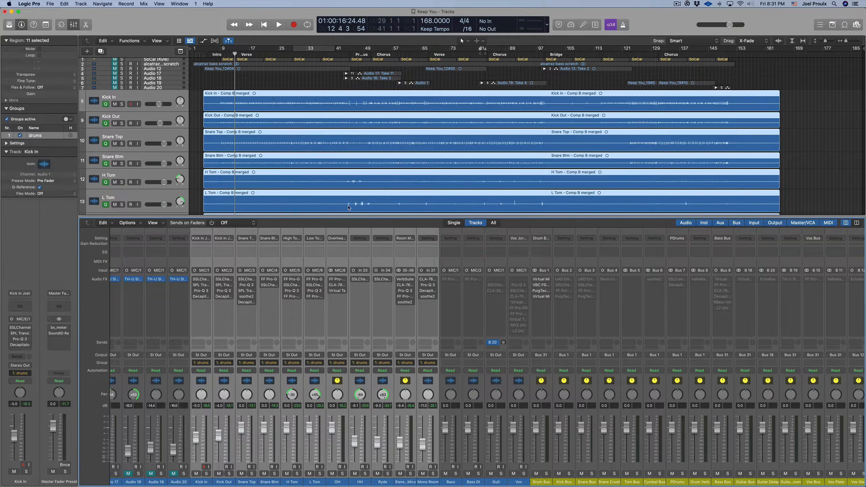
{"action": "left_click", "coordinate": [74, 24]}
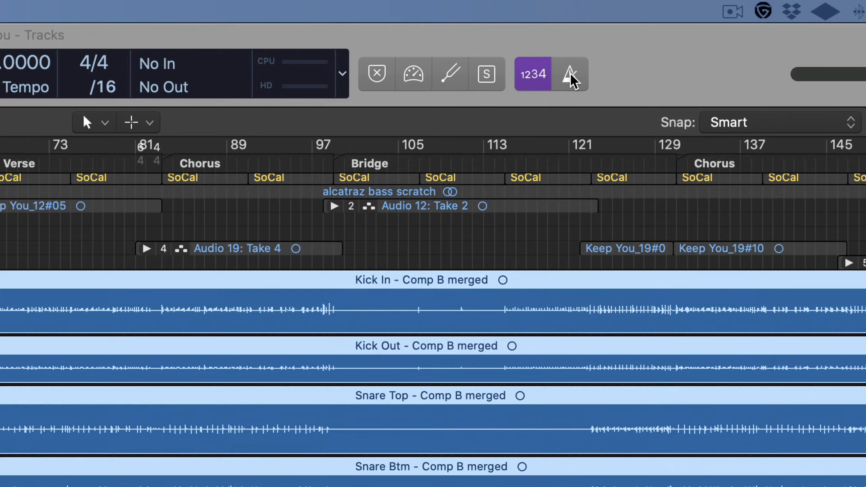
Enable the metronome and play the drum tracks against it from bar 9 in the intro
{"action": "left_click", "coordinate": [573, 79]}
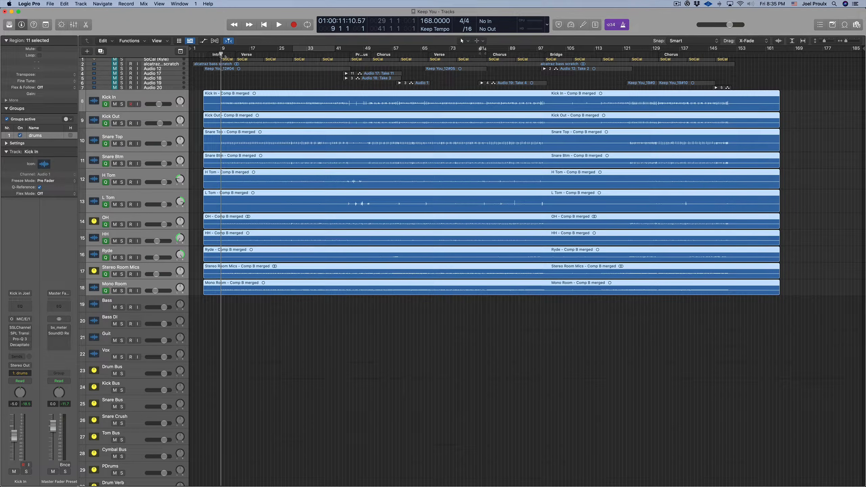
{"action": "key", "text": "space"}
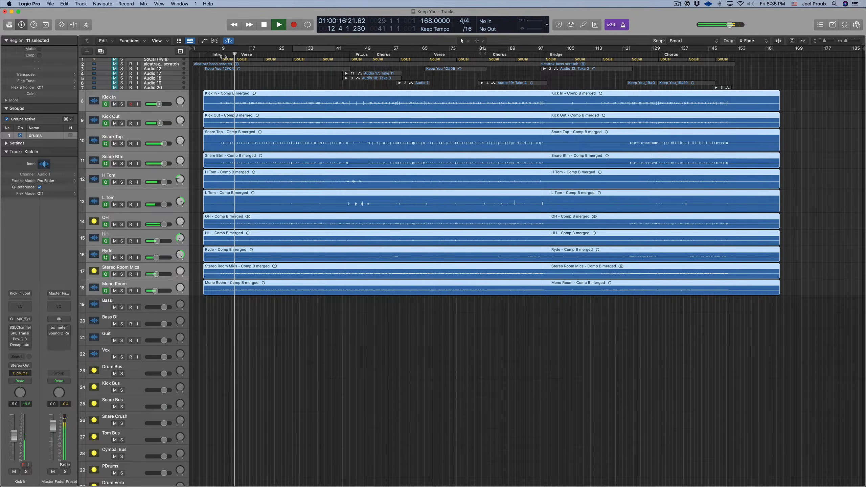
{"action": "key", "text": "space"}
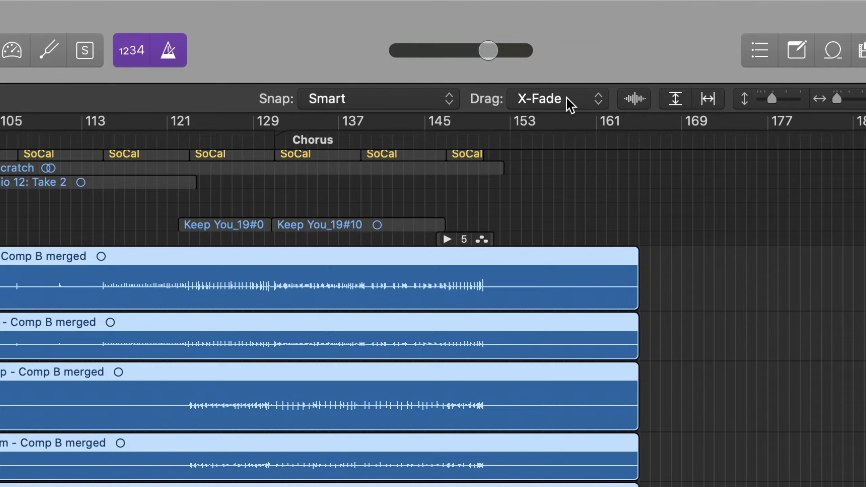
Set the drag mode to No Overlap and place the playhead just before the drums start, at 8 4 1
{"action": "left_click", "coordinate": [571, 106]}
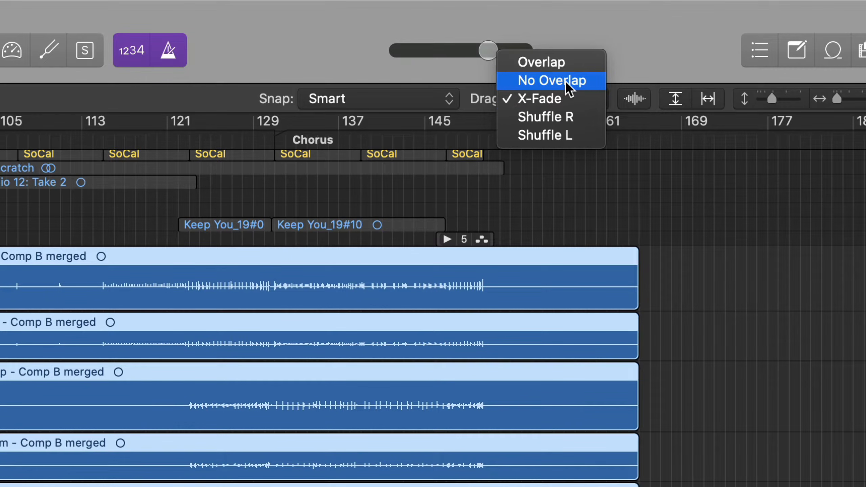
{"action": "left_click", "coordinate": [566, 83]}
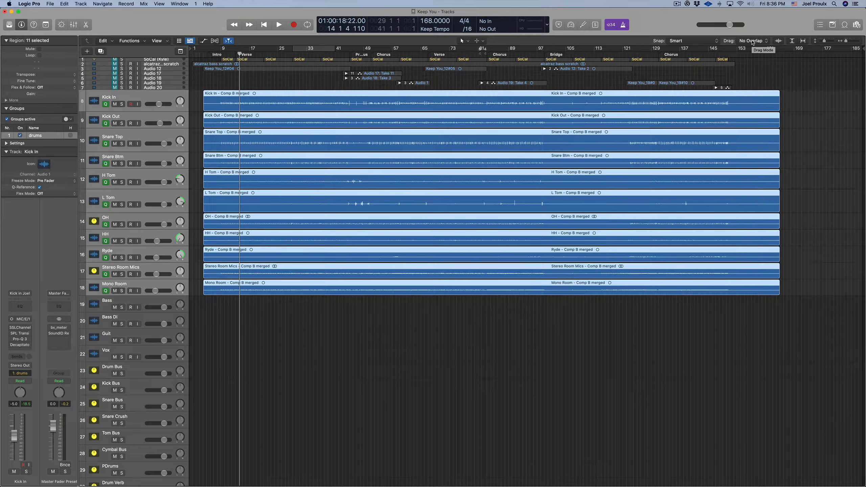
{"action": "left_click", "coordinate": [221, 50]}
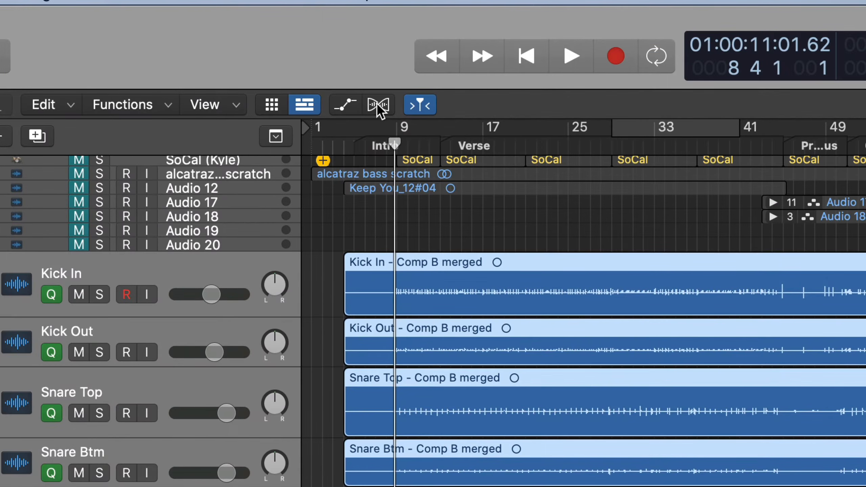
Turn on Flex view and set the flex mode of the grouped drum tracks to Flex Time - Slicing
{"action": "left_click", "coordinate": [378, 106]}
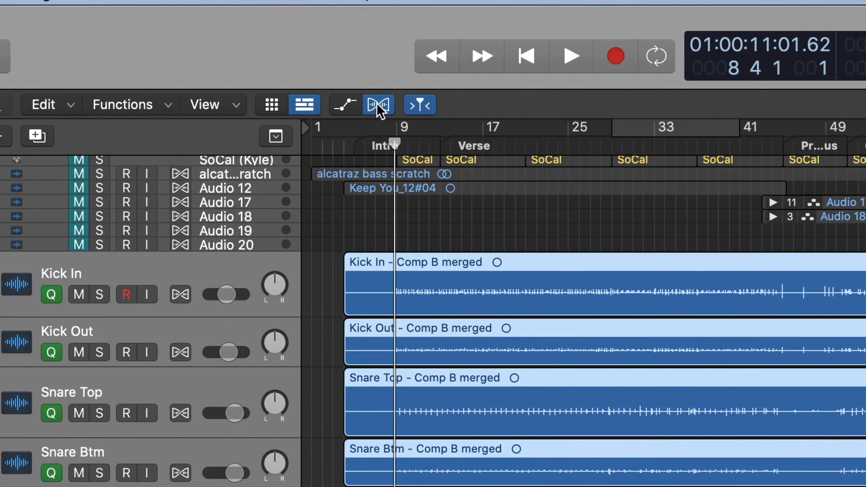
{"action": "scroll", "coordinate": [216, 159], "scroll_direction": "up", "scroll_amount": 5}
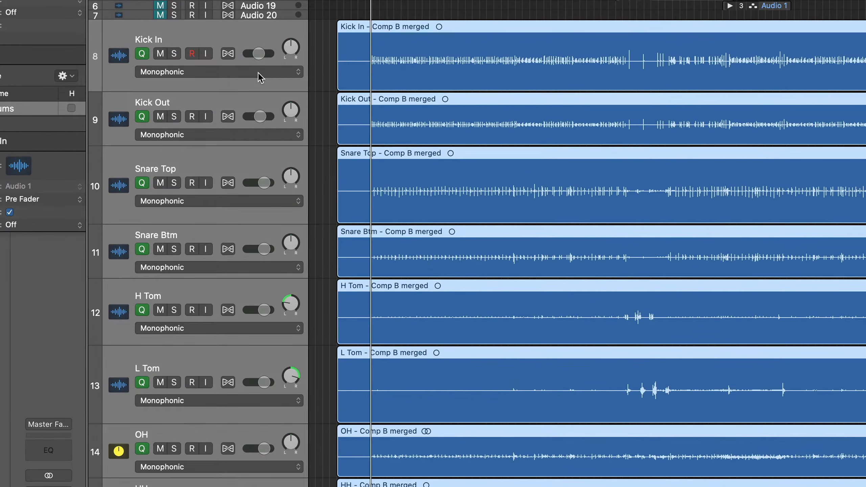
{"action": "left_click", "coordinate": [164, 118]}
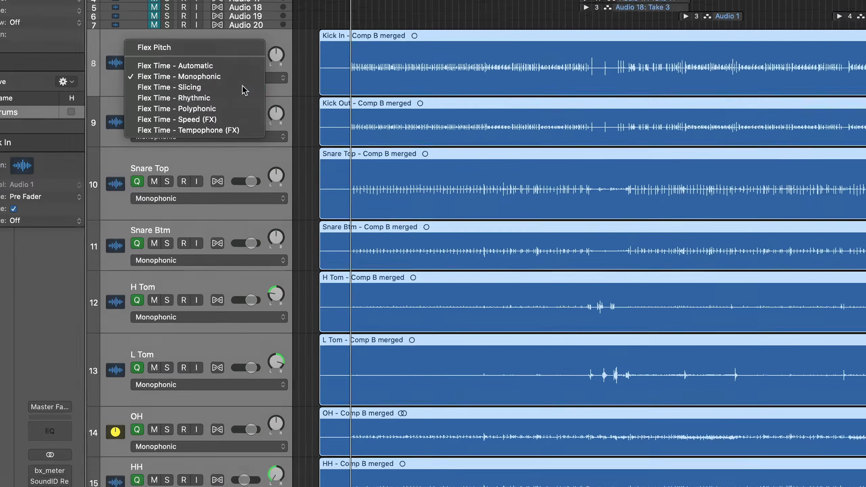
{"action": "left_click", "coordinate": [258, 83]}
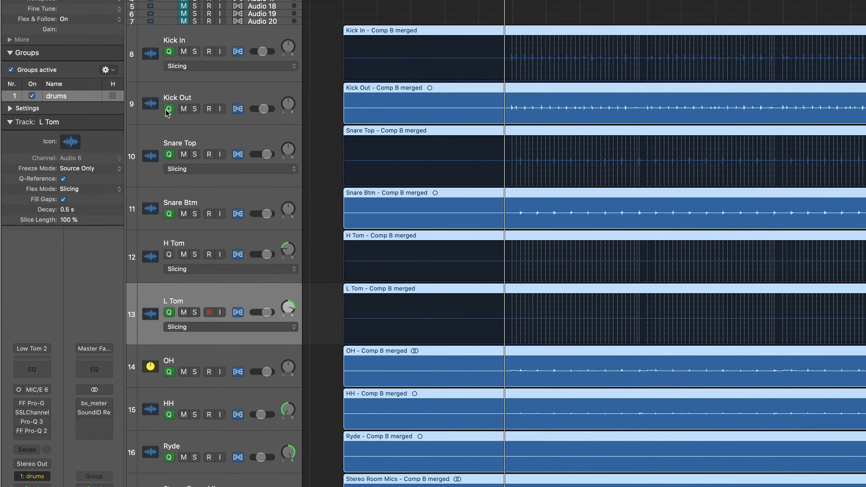
Disable Q-Reference on the Kick Out, Snare Btm, L Tom, OH, HH and Ryde tracks
{"action": "left_click", "coordinate": [105, 144]}
{"action": "left_click", "coordinate": [169, 214]}
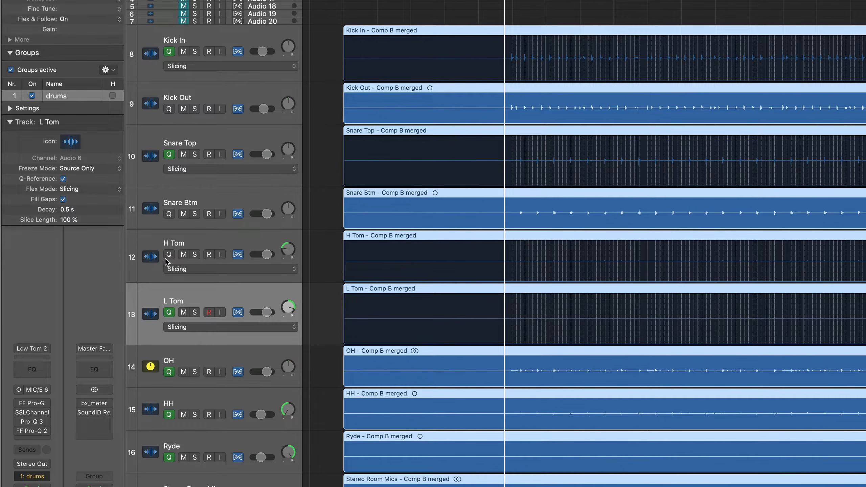
{"action": "left_click", "coordinate": [169, 312]}
{"action": "left_click", "coordinate": [169, 372]}
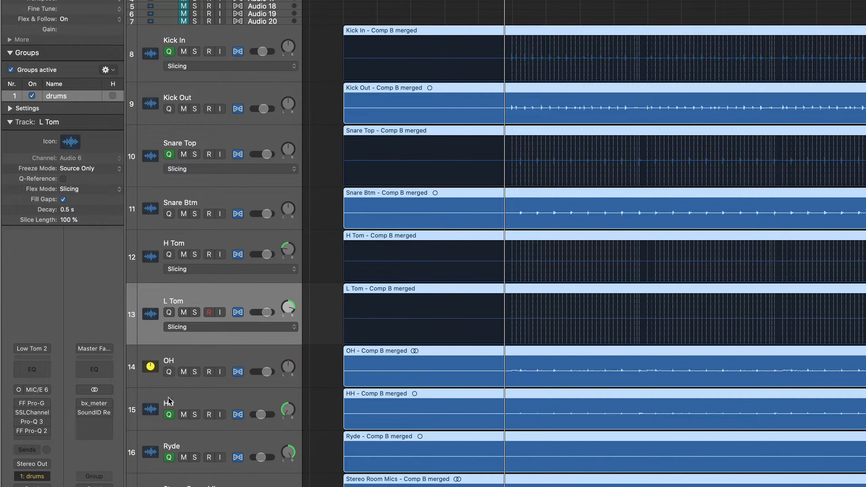
{"action": "left_click", "coordinate": [169, 415]}
{"action": "left_click", "coordinate": [169, 457]}
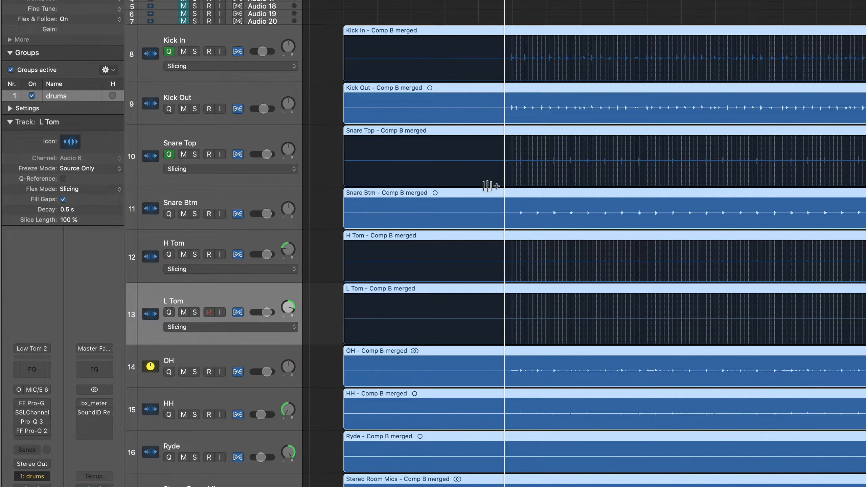
Show the first hits of the Kick In region in the audio file editor
{"action": "left_click", "coordinate": [193, 35]}
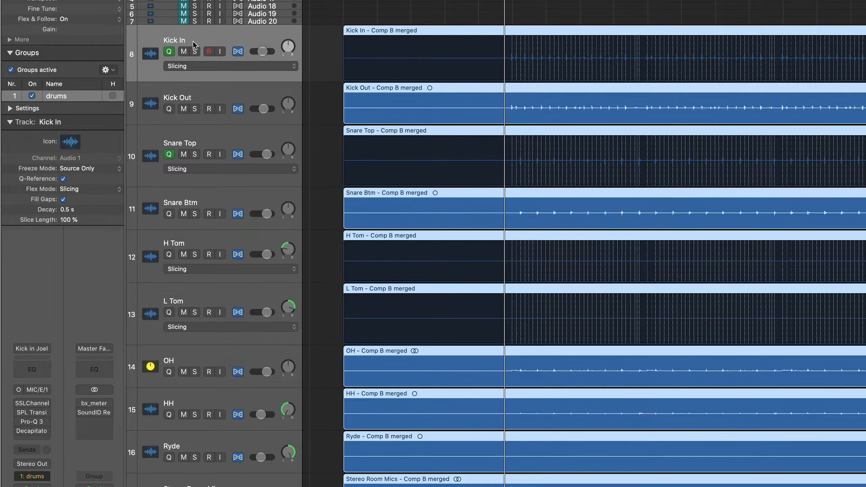
{"action": "left_click", "coordinate": [201, 139]}
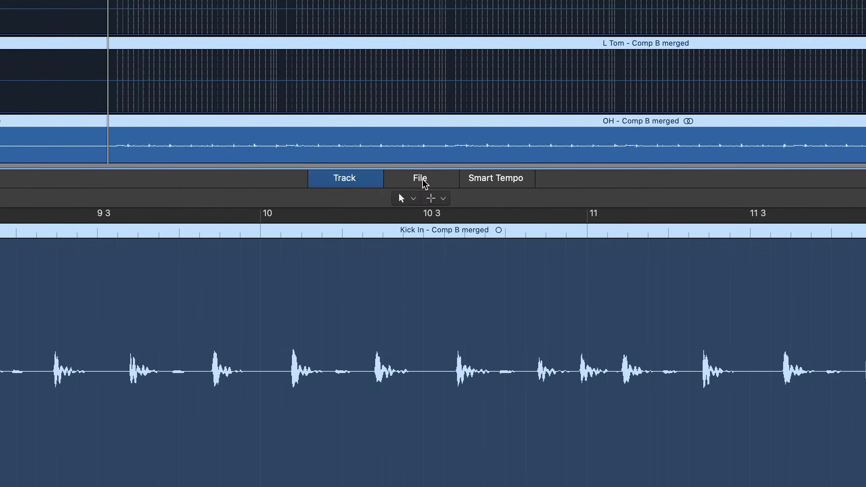
{"action": "left_click", "coordinate": [474, 327]}
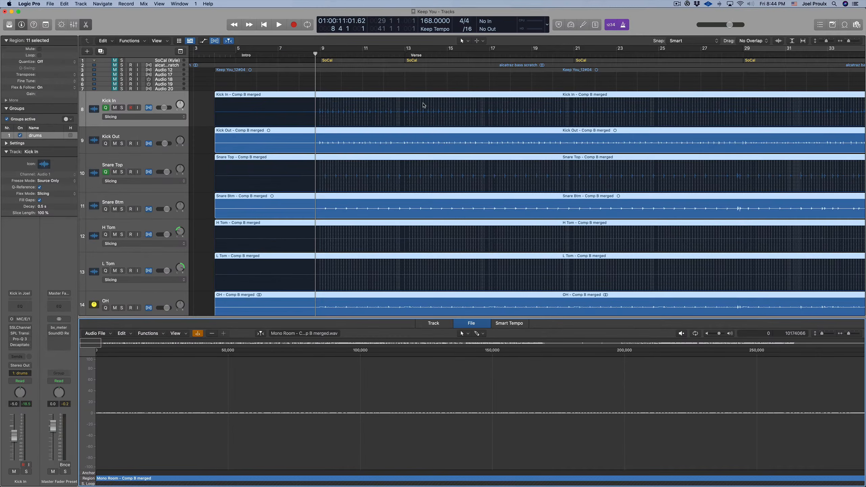
{"action": "left_click", "coordinate": [432, 96]}
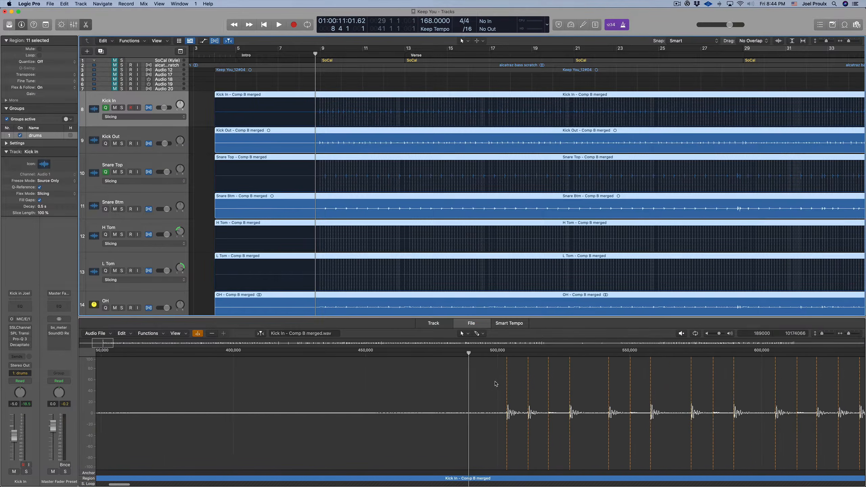
{"action": "scroll", "coordinate": [495, 384], "scroll_direction": "right", "scroll_amount": 5}
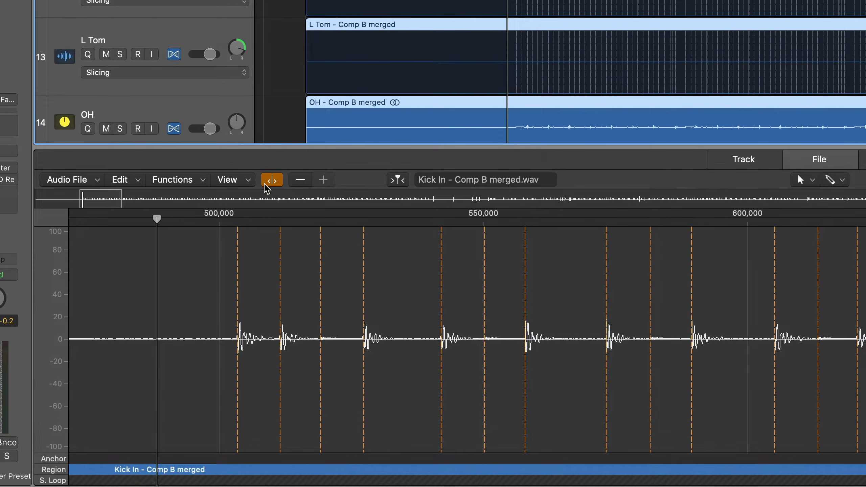
Toggle transient editing mode off and back on for the Kick In audio file
{"action": "left_click", "coordinate": [273, 184]}
{"action": "left_click", "coordinate": [277, 182]}
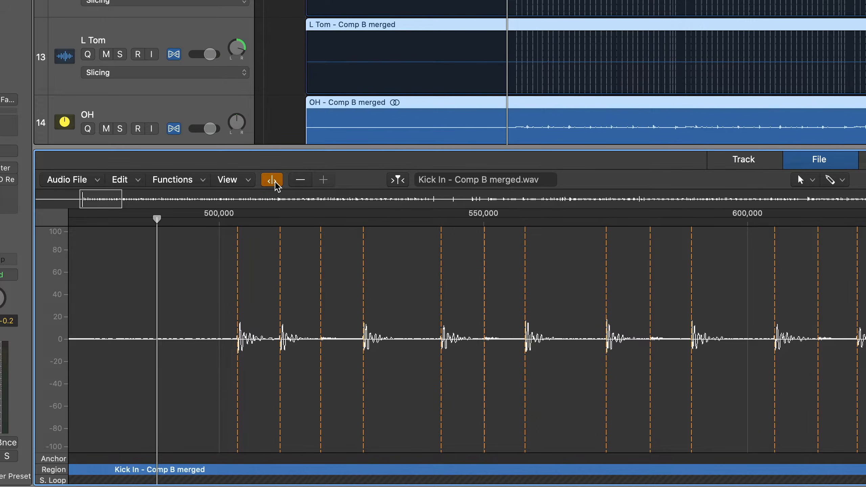
{"action": "left_click", "coordinate": [276, 185]}
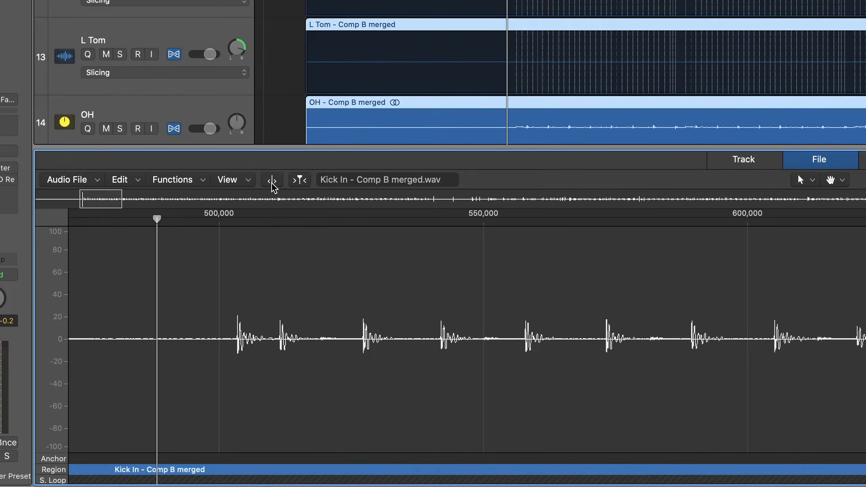
{"action": "left_click", "coordinate": [274, 188]}
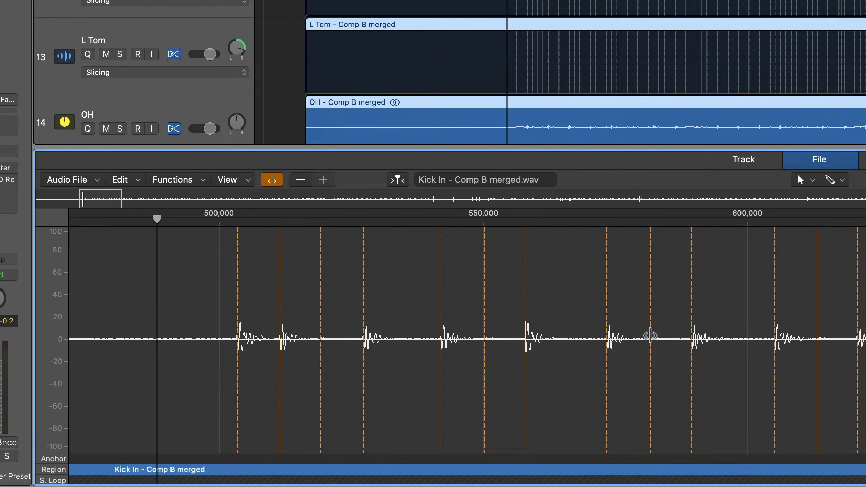
Reduce the number of transient markers in the Kick In audio file so that only the actual kick hits are marked
{"action": "left_click", "coordinate": [299, 184]}
{"action": "left_click", "coordinate": [299, 183]}
{"action": "left_click", "coordinate": [299, 184]}
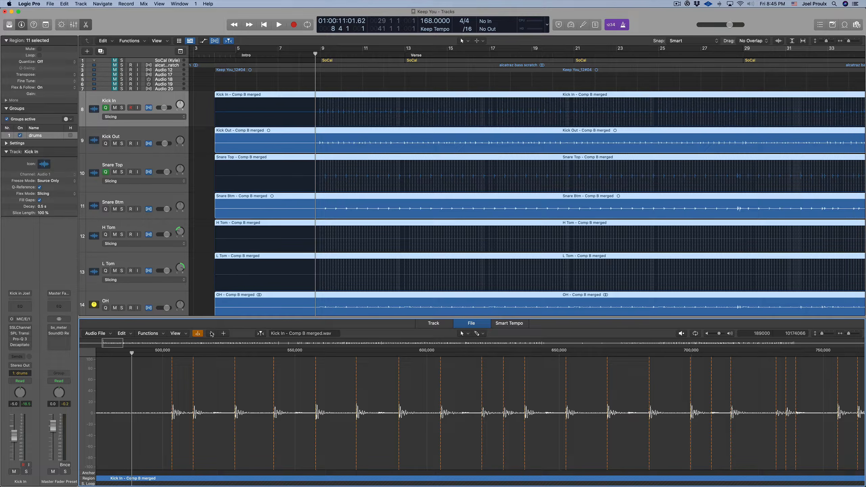
{"action": "left_click", "coordinate": [212, 334]}
{"action": "left_click", "coordinate": [211, 334]}
{"action": "scroll", "coordinate": [403, 407], "scroll_direction": "right", "scroll_amount": 2}
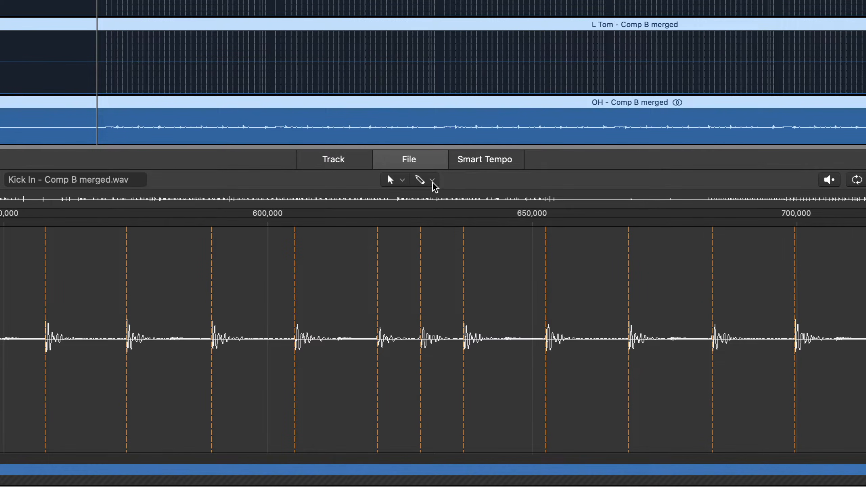
Set the Pencil Tool as the audio file editor's main tool and the Eraser Tool as its secondary tool
{"action": "left_click", "coordinate": [457, 253]}
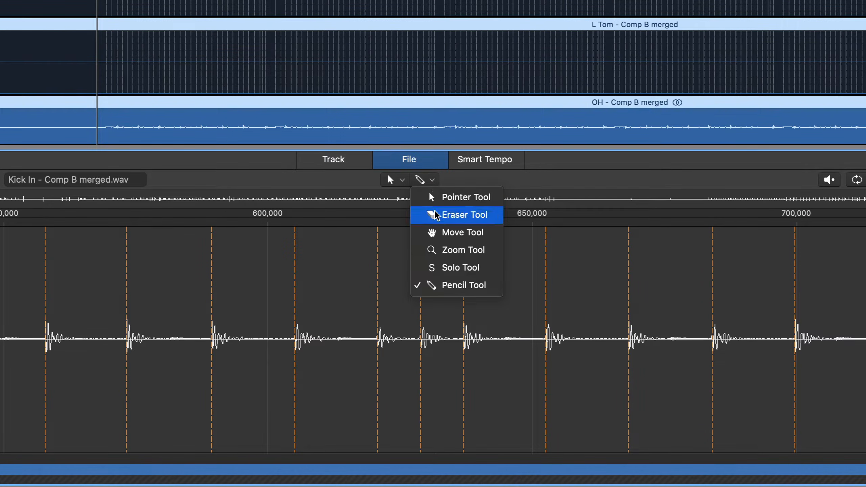
{"action": "left_click", "coordinate": [460, 219]}
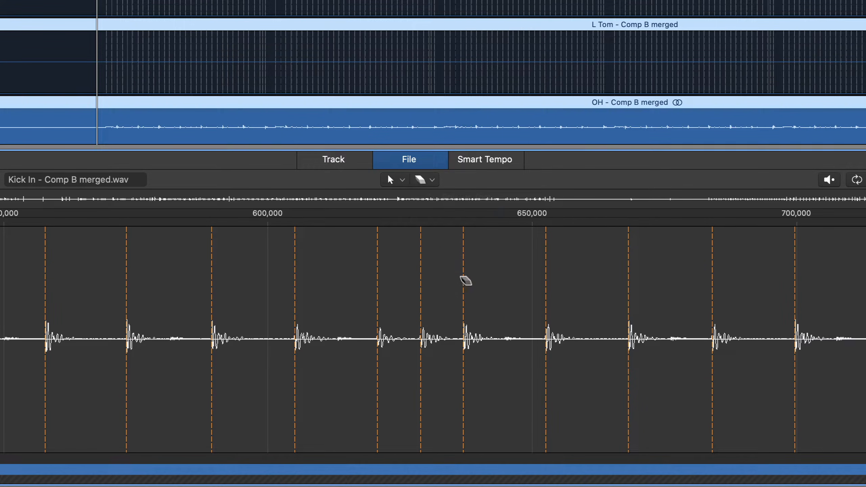
{"action": "left_click", "coordinate": [403, 181]}
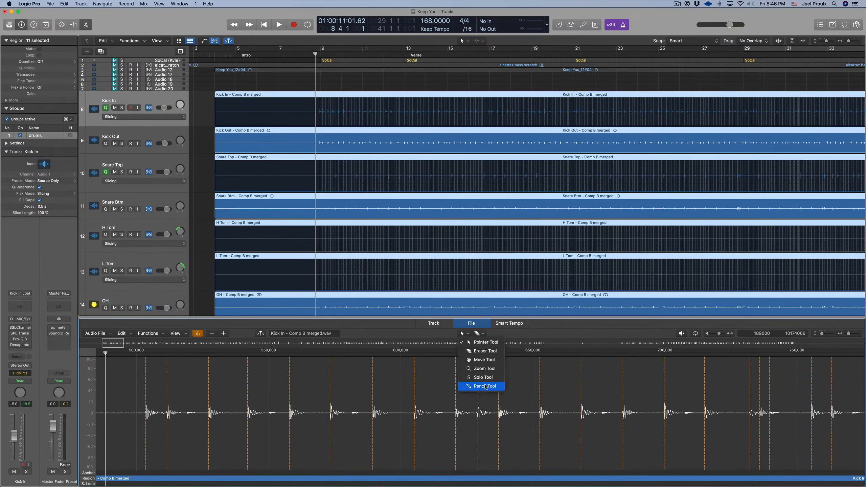
{"action": "left_click", "coordinate": [466, 346]}
Erase the false transient marker just after the double kick, near sample 740,000 in the Kick In file
{"action": "scroll", "coordinate": [454, 420], "scroll_direction": "left", "scroll_amount": 10}
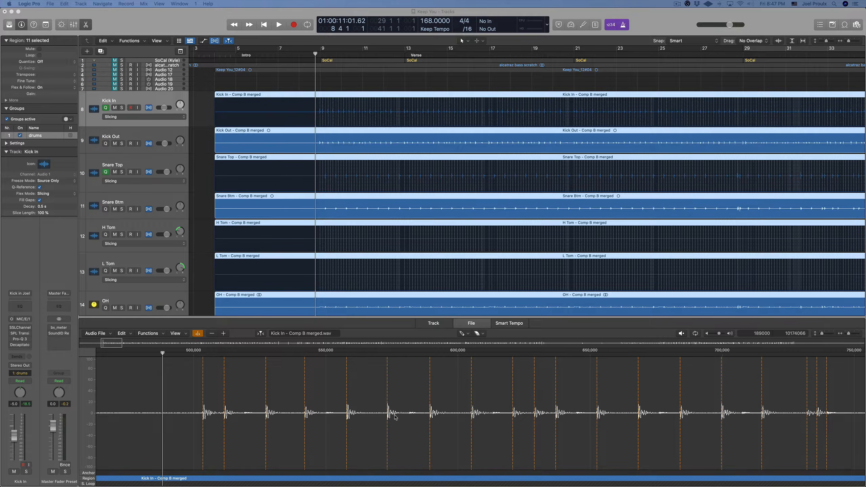
{"action": "scroll", "coordinate": [251, 416], "scroll_direction": "right", "scroll_amount": 10}
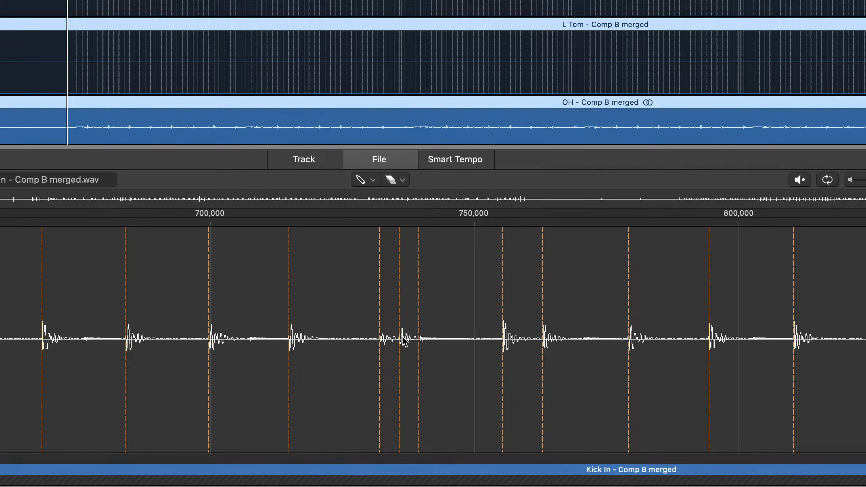
{"action": "left_click", "coordinate": [429, 317]}
{"action": "left_click", "coordinate": [429, 317]}
{"action": "left_click", "coordinate": [419, 316]}
Add the missing transient marker at the kick hit near sample 983,000 and erase the false one near 992,000
{"action": "scroll", "coordinate": [423, 318], "scroll_direction": "right", "scroll_amount": 5}
{"action": "scroll", "coordinate": [422, 318], "scroll_direction": "right", "scroll_amount": 15}
{"action": "scroll", "coordinate": [422, 319], "scroll_direction": "right", "scroll_amount": 7}
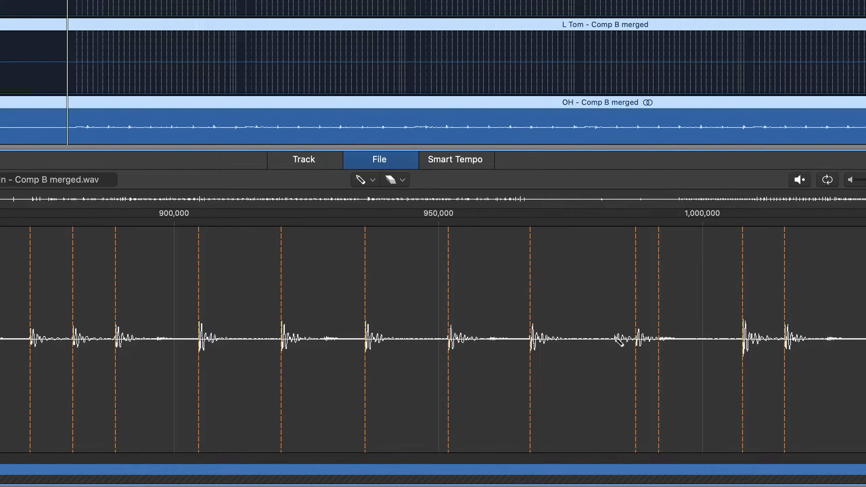
{"action": "left_click", "coordinate": [614, 338]}
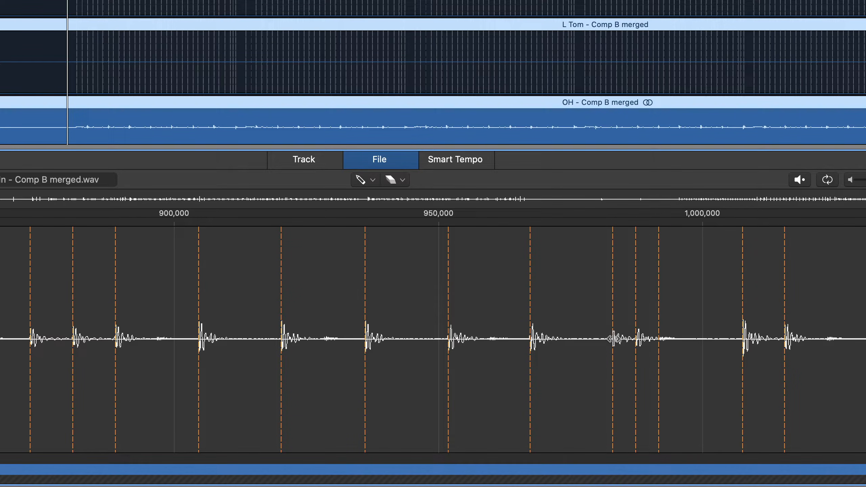
{"action": "left_click", "coordinate": [659, 328]}
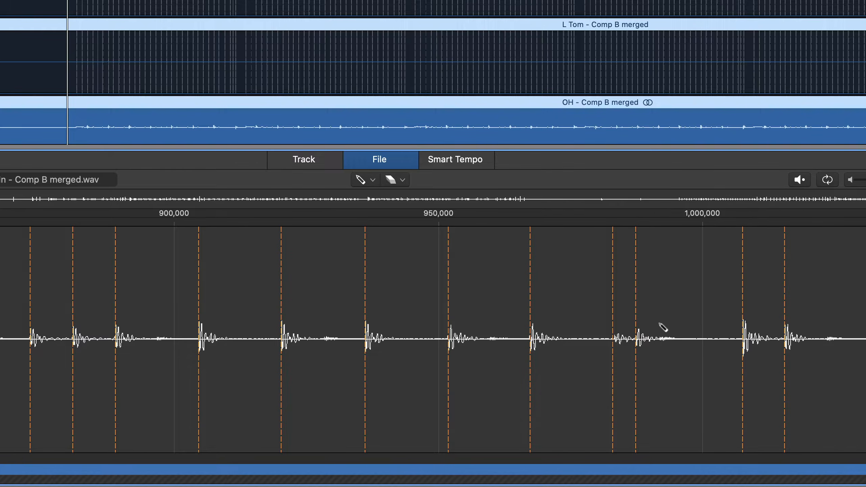
Erase the false marker near sample 1,244,000 and add a missing one at the kick hit near 1,488,000
{"action": "scroll", "coordinate": [665, 327], "scroll_direction": "right", "scroll_amount": 15}
{"action": "scroll", "coordinate": [663, 328], "scroll_direction": "right", "scroll_amount": 10}
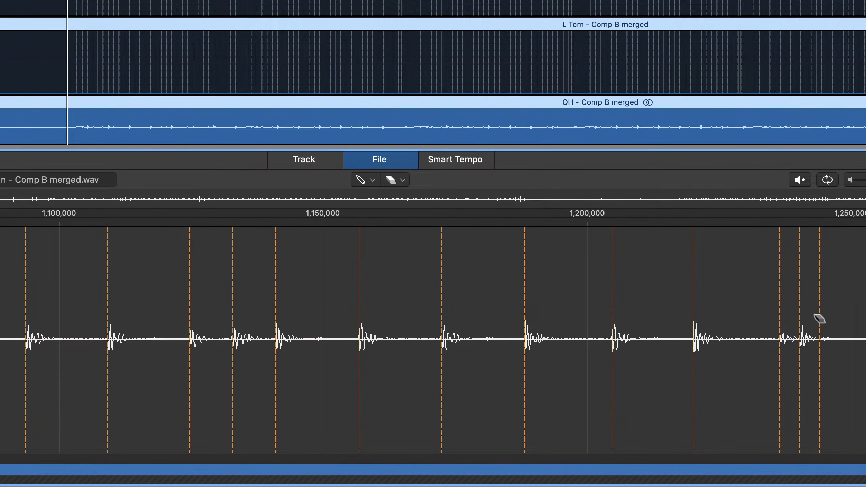
{"action": "left_click", "coordinate": [819, 320]}
{"action": "scroll", "coordinate": [817, 320], "scroll_direction": "right", "scroll_amount": 8}
{"action": "scroll", "coordinate": [816, 319], "scroll_direction": "right", "scroll_amount": 10}
{"action": "scroll", "coordinate": [810, 319], "scroll_direction": "right", "scroll_amount": 10}
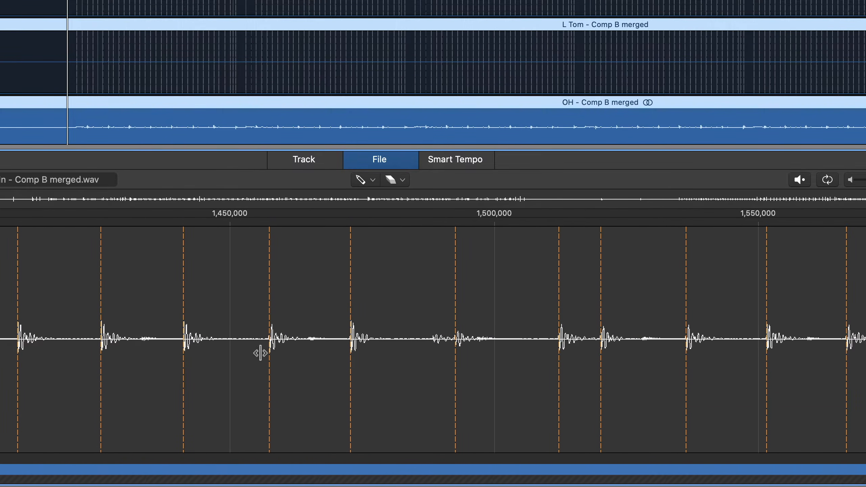
{"action": "left_click", "coordinate": [433, 341]}
Check the remaining transient markers through to the end of the Kick In file against the kick hits
{"action": "scroll", "coordinate": [455, 339], "scroll_direction": "right", "scroll_amount": 10}
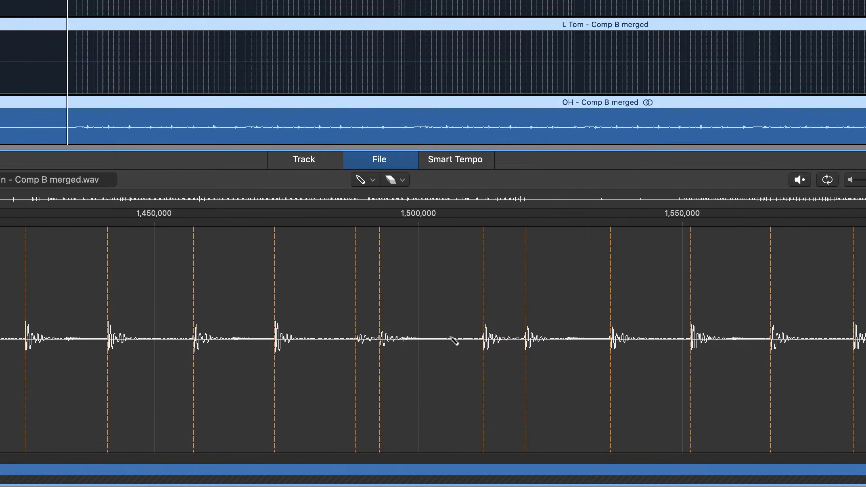
{"action": "scroll", "coordinate": [456, 339], "scroll_direction": "right", "scroll_amount": 15}
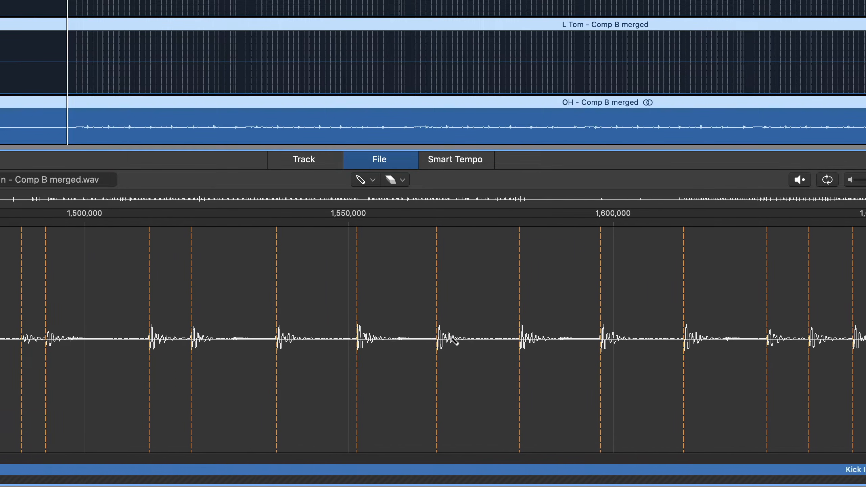
{"action": "scroll", "coordinate": [456, 339], "scroll_direction": "right", "scroll_amount": 2}
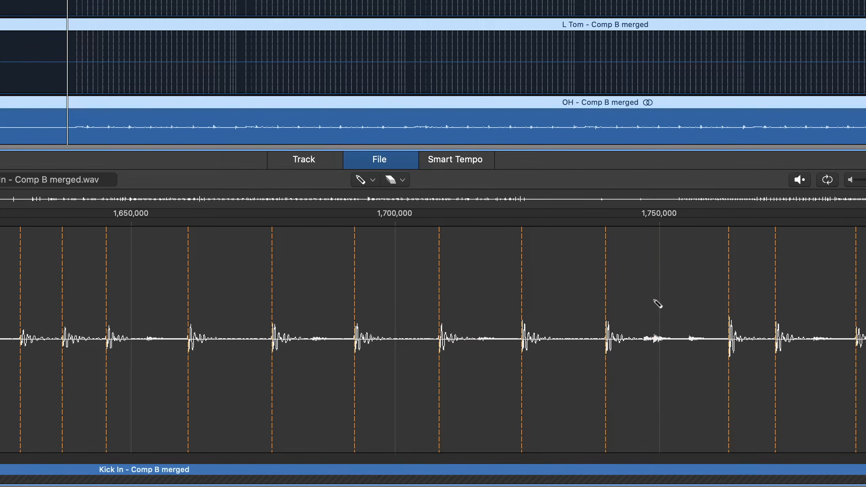
{"action": "scroll", "coordinate": [658, 299], "scroll_direction": "right", "scroll_amount": 6}
{"action": "scroll", "coordinate": [658, 304], "scroll_direction": "right", "scroll_amount": 2}
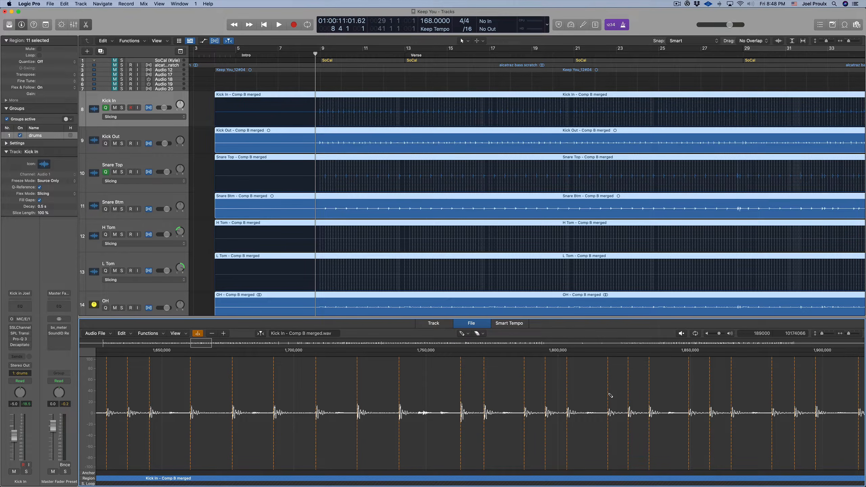
{"action": "scroll", "coordinate": [629, 395], "scroll_direction": "right", "scroll_amount": 1}
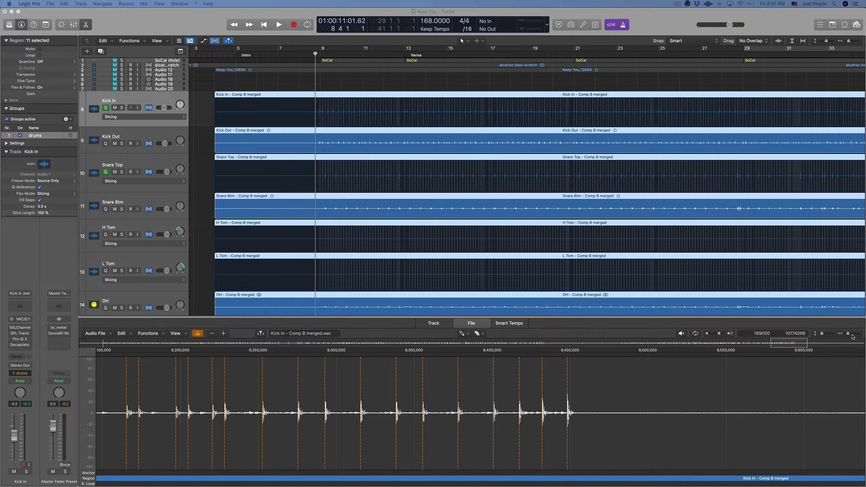
Examine up close how the transient marker lines up with the attack of the kick hit near sample 9,400,000
{"action": "left_click_drag", "start_coordinate": [849, 336], "coordinate": [852, 336]}
{"action": "left_click_drag", "start_coordinate": [853, 336], "coordinate": [854, 336]}
{"action": "scroll", "coordinate": [751, 399], "scroll_direction": "right", "scroll_amount": 2}
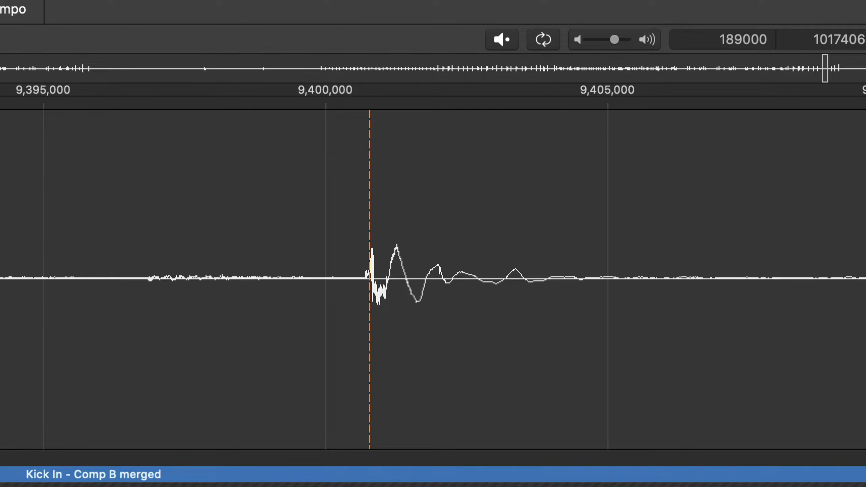
{"action": "key", "text": "super+Right"}
{"action": "key", "text": "super+Right"}
{"action": "key", "text": "super+Right"}
{"action": "key", "text": "super+Right"}
{"action": "scroll", "coordinate": [433, 273], "scroll_direction": "right", "scroll_amount": 10}
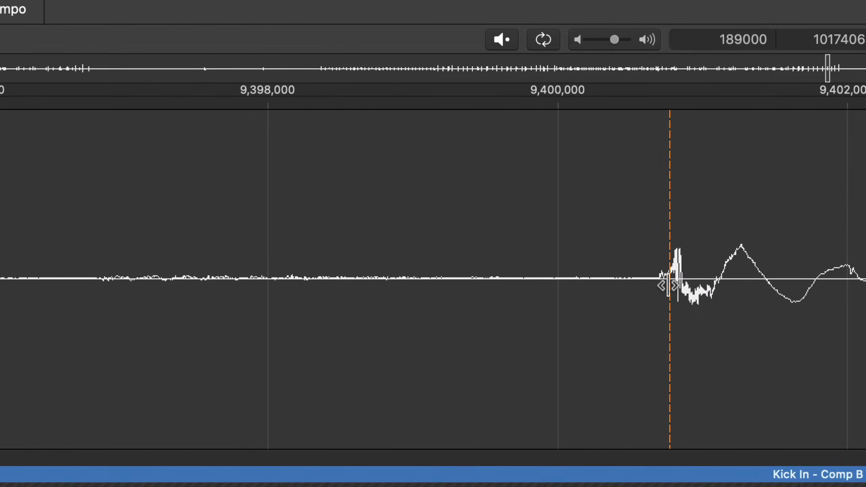
{"action": "scroll", "coordinate": [668, 286], "scroll_direction": "right", "scroll_amount": 4}
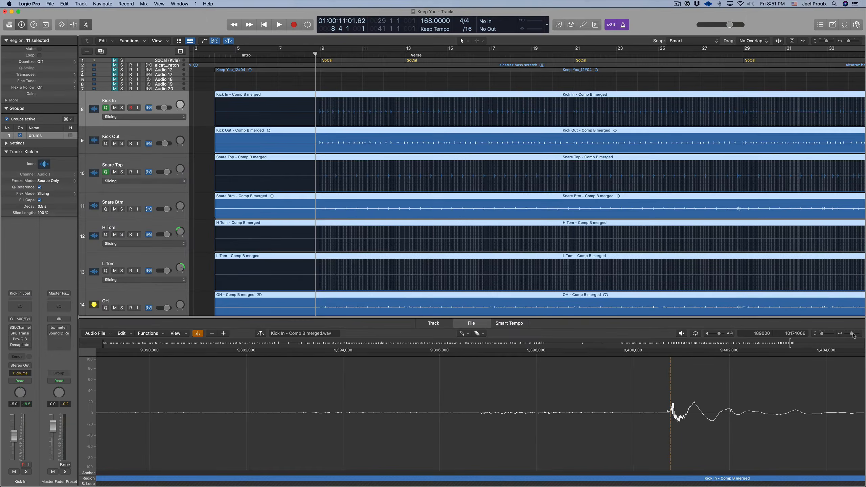
{"action": "left_click_drag", "start_coordinate": [853, 336], "coordinate": [849, 339]}
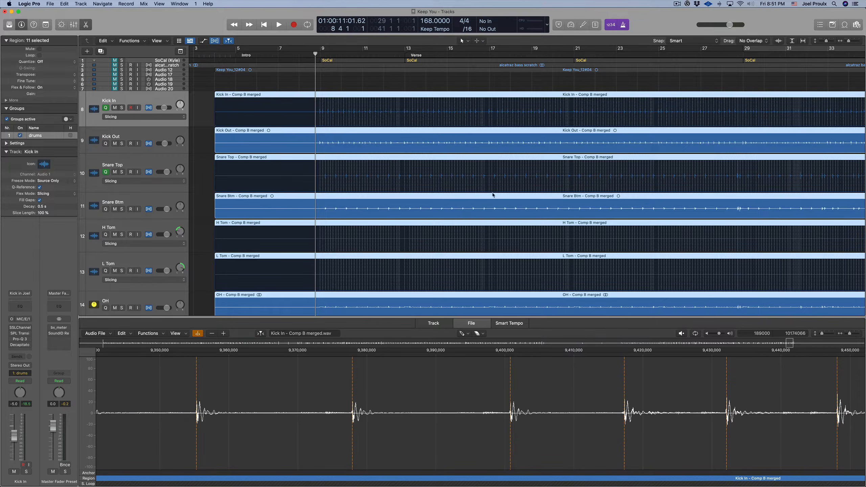
Open the Snare Top region in the audio file editor and show its first hits
{"action": "double_click", "coordinate": [453, 158]}
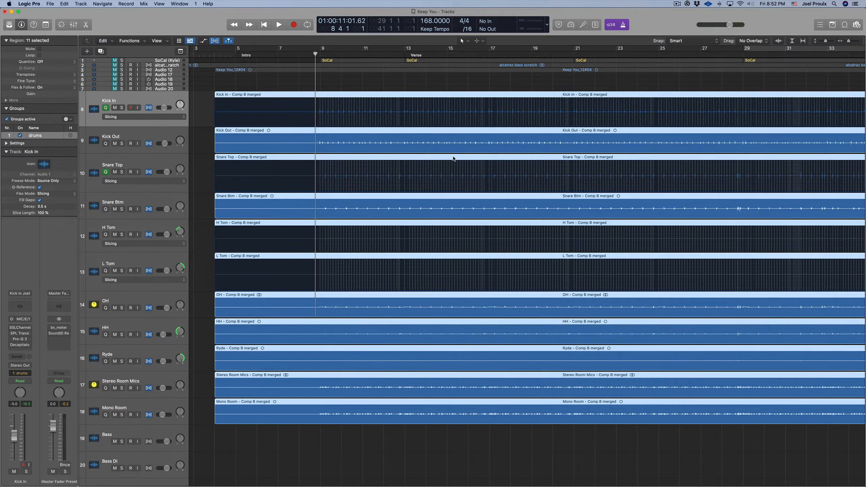
{"action": "double_click", "coordinate": [453, 158]}
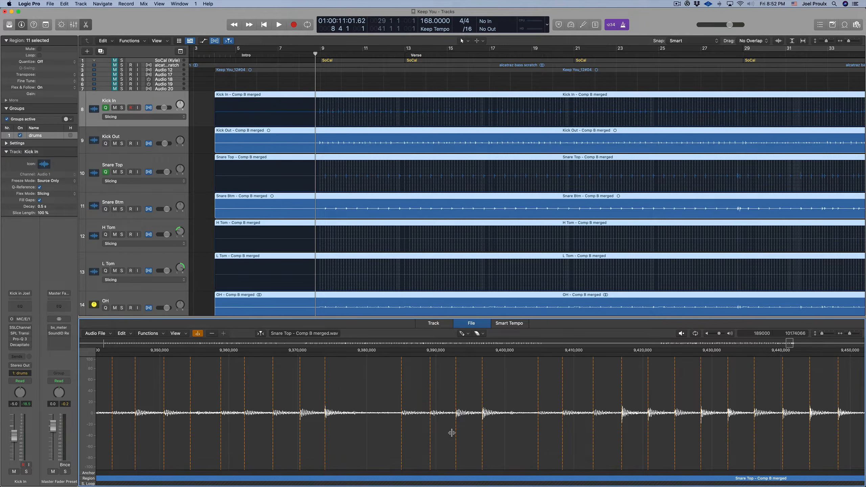
{"action": "left_click_drag", "start_coordinate": [850, 333], "coordinate": [849, 333]}
{"action": "scroll", "coordinate": [799, 389], "scroll_direction": "left", "scroll_amount": 20}
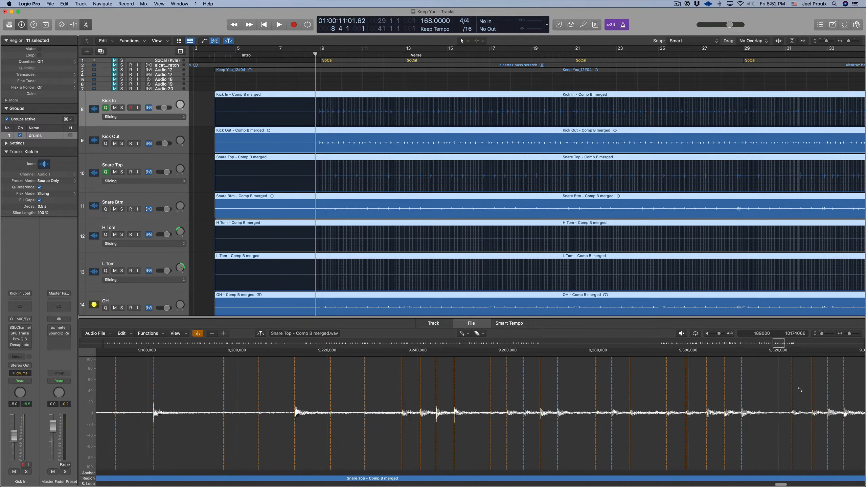
{"action": "scroll", "coordinate": [800, 390], "scroll_direction": "left", "scroll_amount": 20}
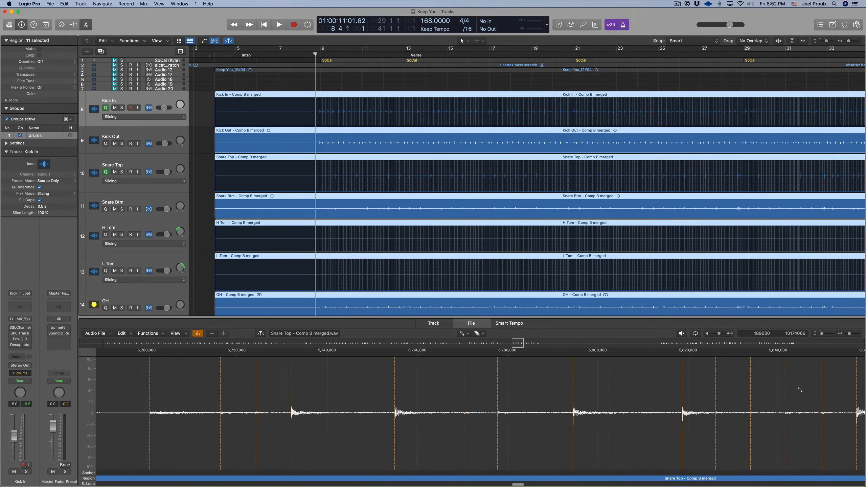
{"action": "left_click_drag", "start_coordinate": [849, 336], "coordinate": [847, 337]}
{"action": "scroll", "coordinate": [724, 384], "scroll_direction": "left", "scroll_amount": 15}
{"action": "scroll", "coordinate": [723, 384], "scroll_direction": "left", "scroll_amount": 20}
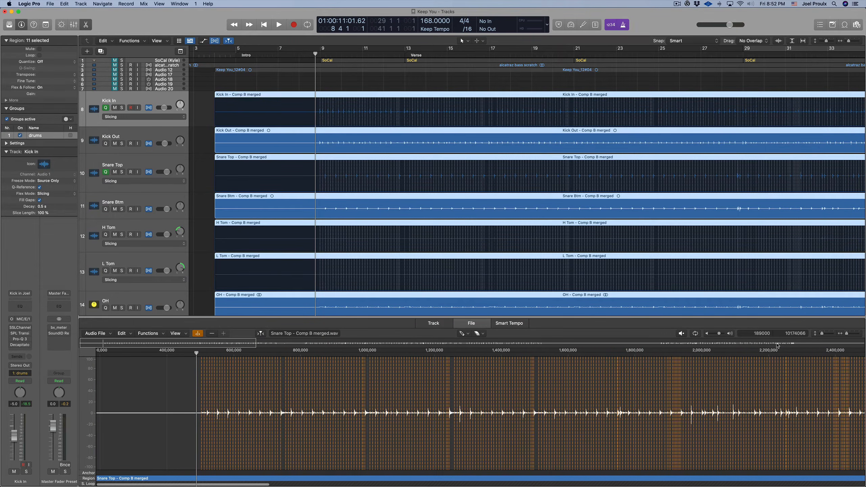
{"action": "left_click_drag", "start_coordinate": [849, 337], "coordinate": [852, 337]}
{"action": "scroll", "coordinate": [731, 397], "scroll_direction": "right", "scroll_amount": 10}
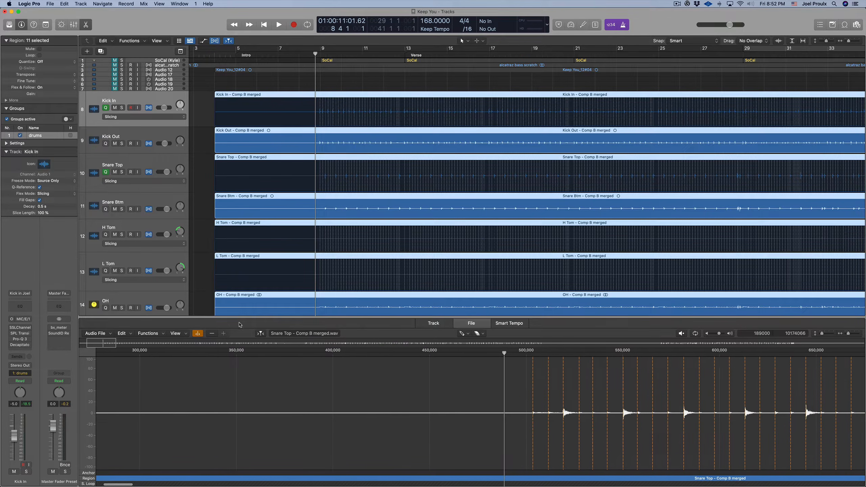
Reduce the number of transient markers in the Snare Top audio file so that mainly the snare hits are marked
{"action": "left_click", "coordinate": [214, 336]}
{"action": "left_click", "coordinate": [214, 336]}
{"action": "left_click", "coordinate": [214, 337]}
{"action": "left_click", "coordinate": [214, 336]}
{"action": "left_click", "coordinate": [214, 337]}
{"action": "left_click", "coordinate": [214, 336]}
{"action": "left_click", "coordinate": [214, 336]}
{"action": "left_click", "coordinate": [214, 336]}
{"action": "left_click", "coordinate": [214, 337]}
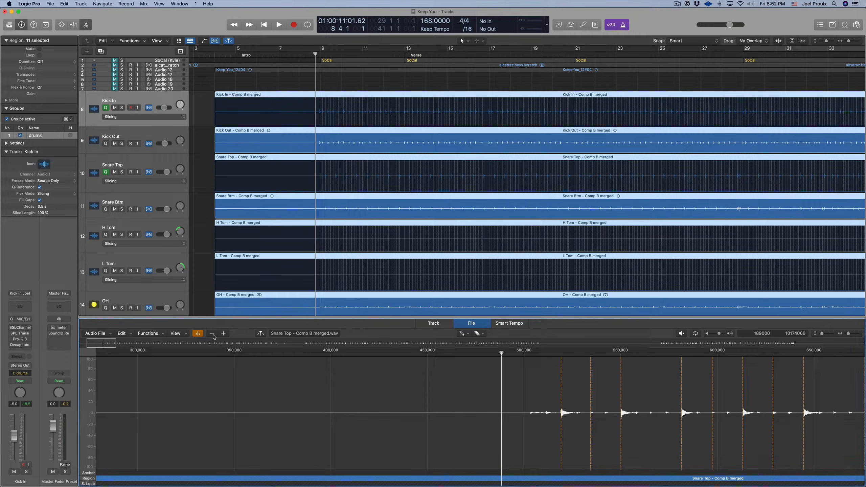
{"action": "left_click", "coordinate": [214, 337]}
Erase the false transient markers near samples 534,000 and 692,000 in the Snare Top file
{"action": "scroll", "coordinate": [618, 404], "scroll_direction": "right", "scroll_amount": 3}
{"action": "scroll", "coordinate": [613, 401], "scroll_direction": "right", "scroll_amount": 6}
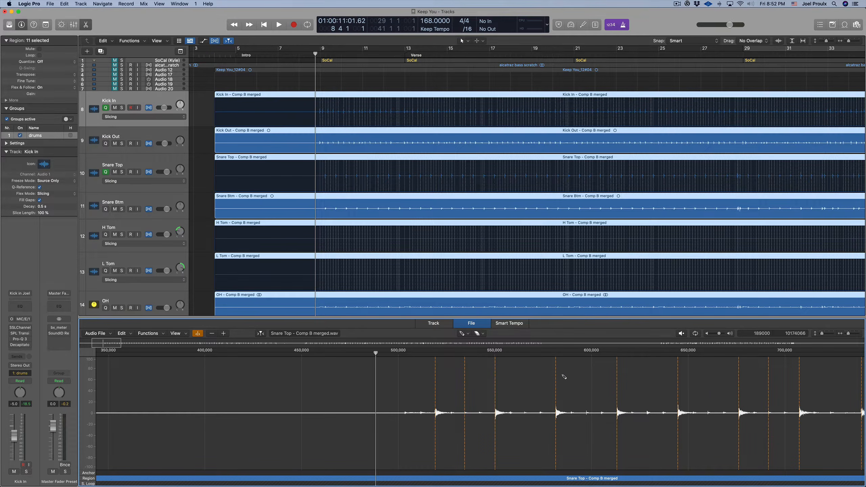
{"action": "double_click", "coordinate": [464, 397]}
{"action": "scroll", "coordinate": [466, 398], "scroll_direction": "right", "scroll_amount": 9}
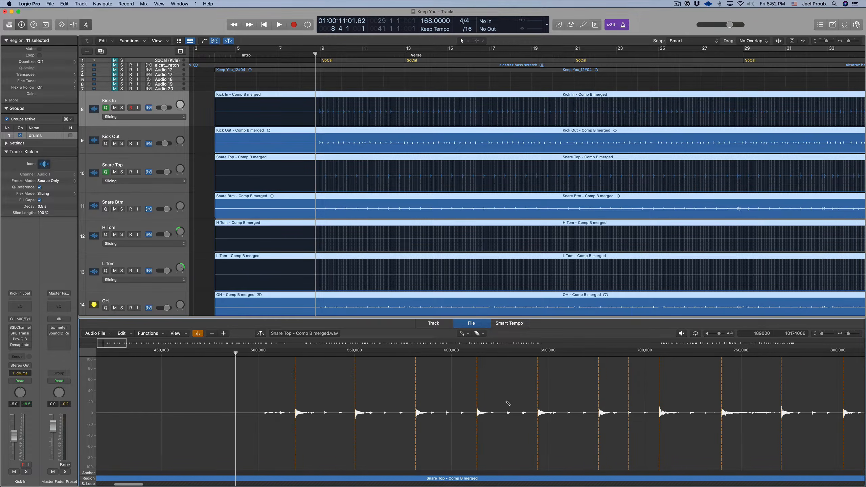
{"action": "double_click", "coordinate": [618, 399]}
Erase the three false Snare Top transient markers near samples 819,000, 850,000 and 881,000
{"action": "scroll", "coordinate": [618, 400], "scroll_direction": "right", "scroll_amount": 3}
{"action": "scroll", "coordinate": [618, 401], "scroll_direction": "right", "scroll_amount": 15}
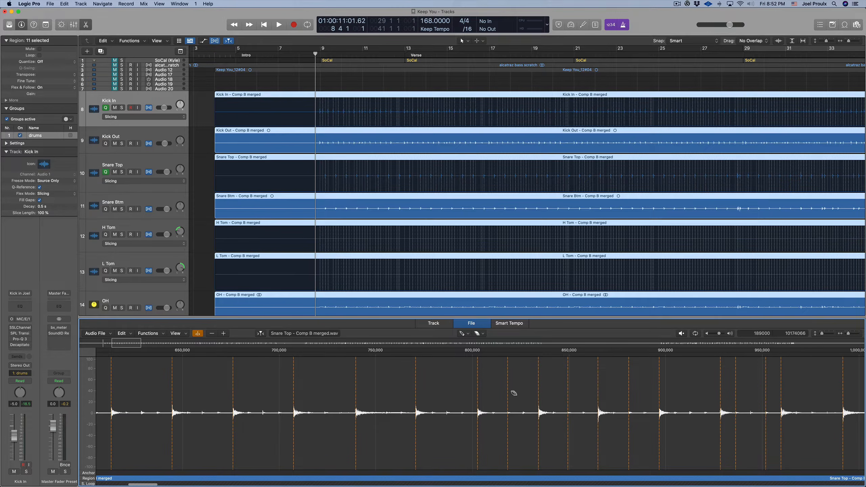
{"action": "double_click", "coordinate": [508, 398]}
{"action": "double_click", "coordinate": [569, 398]}
{"action": "double_click", "coordinate": [630, 396]}
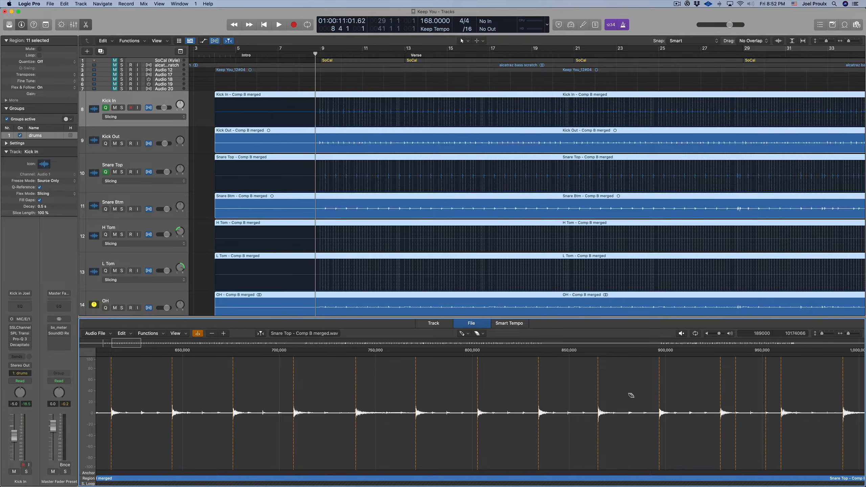
Erase the two false transient markers between the snare hits near samples 928,000 and 960,000
{"action": "double_click", "coordinate": [737, 387]}
{"action": "scroll", "coordinate": [736, 395], "scroll_direction": "right", "scroll_amount": 5}
{"action": "double_click", "coordinate": [670, 399]}
{"action": "scroll", "coordinate": [671, 399], "scroll_direction": "right", "scroll_amount": 3}
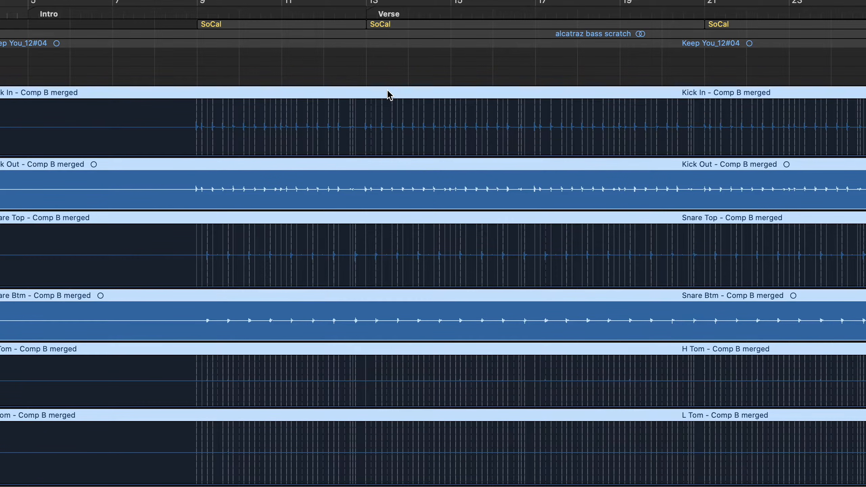
Slice the grouped drum regions at their transient markers and examine the slices around bar 9
{"action": "right_click", "coordinate": [389, 96]}
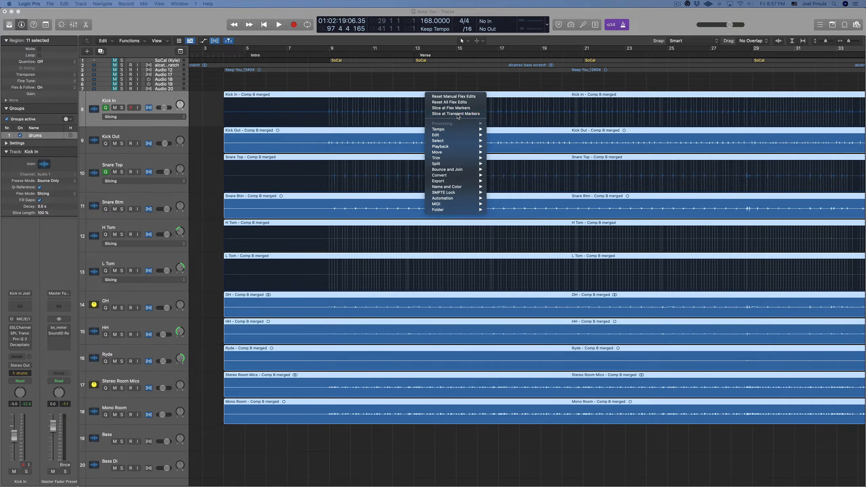
{"action": "left_click", "coordinate": [458, 115]}
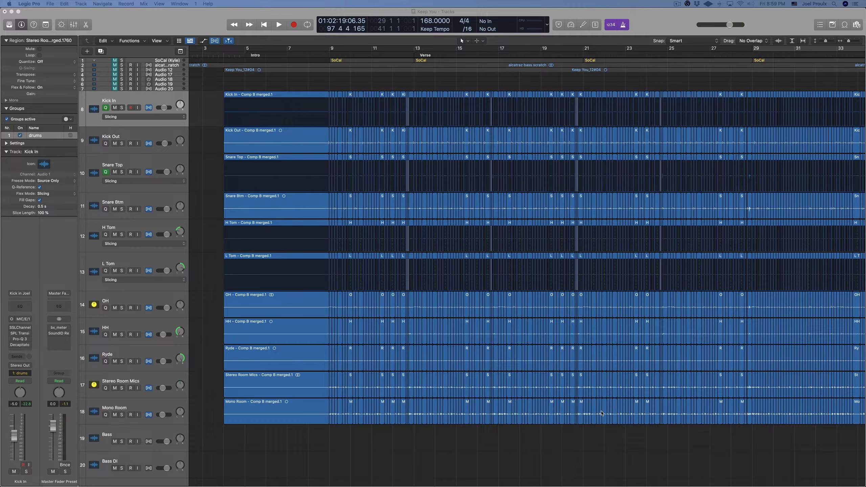
{"action": "left_click", "coordinate": [450, 441]}
{"action": "key", "text": "super+Right"}
{"action": "key", "text": "super+Right"}
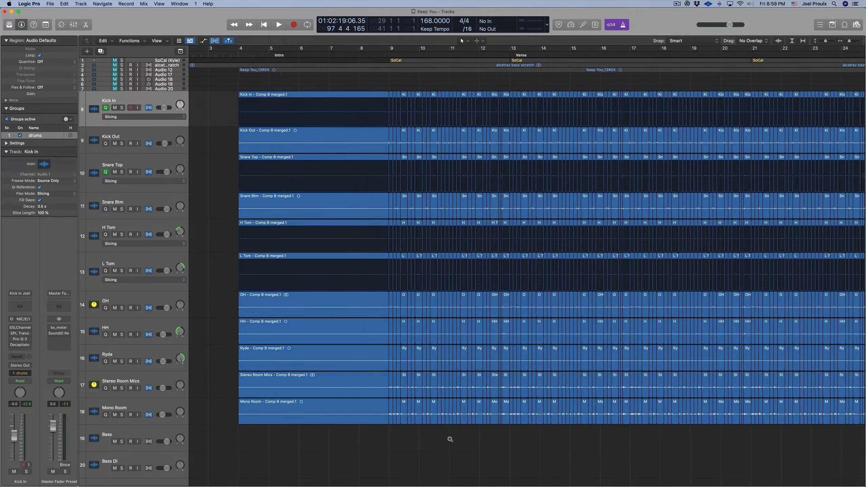
{"action": "scroll", "coordinate": [450, 441], "scroll_direction": "right", "scroll_amount": 2}
{"action": "scroll", "coordinate": [450, 441], "scroll_direction": "right", "scroll_amount": 3}
{"action": "key", "text": "super+Right"}
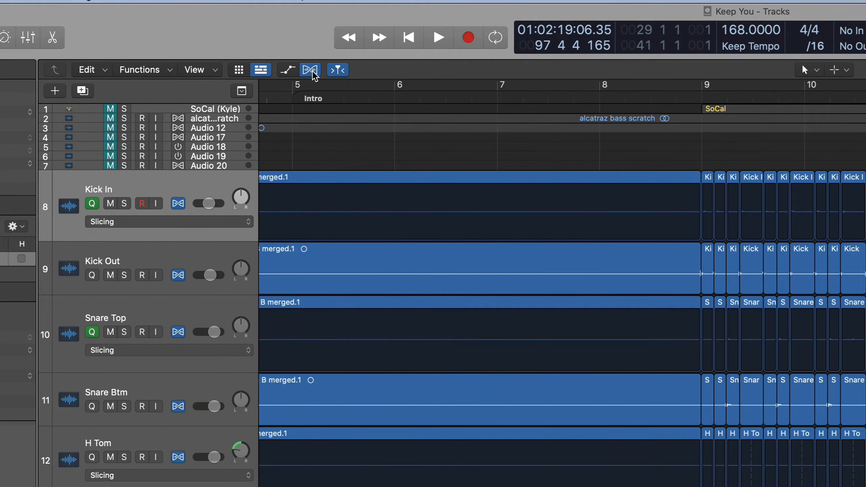
Turn off Flex editing, select all drum slices in bars 9 and 10, and quantize their positions to 1/16 notes in the event list
{"action": "left_click", "coordinate": [314, 74]}
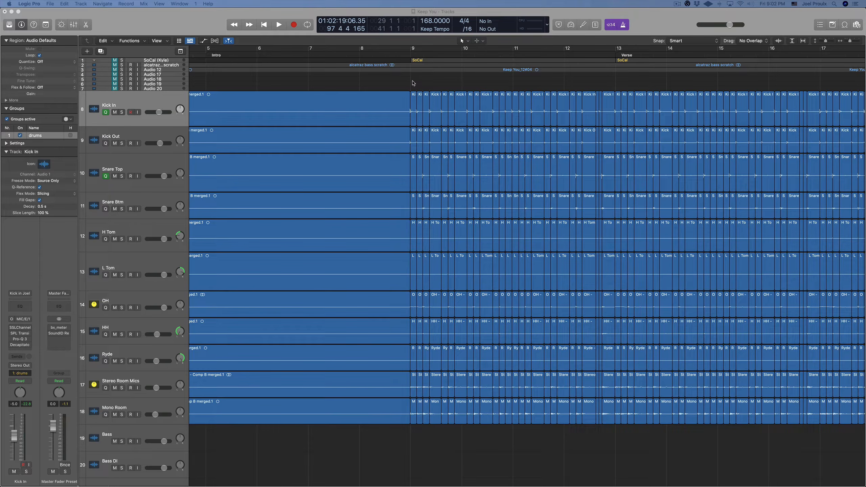
{"action": "left_click_drag", "start_coordinate": [413, 83], "coordinate": [513, 124]}
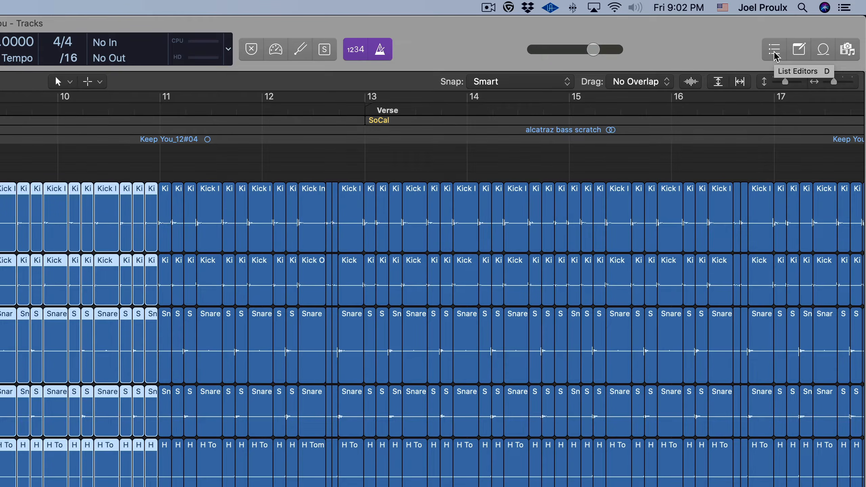
{"action": "left_click", "coordinate": [775, 50]}
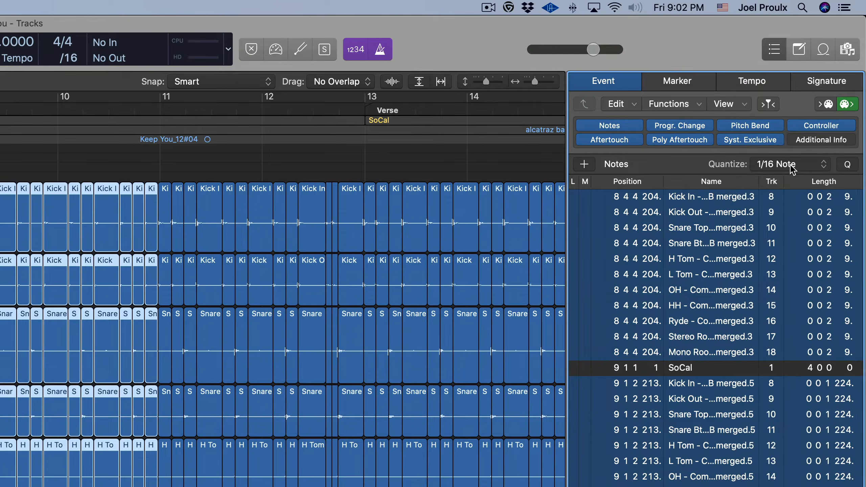
{"action": "left_click", "coordinate": [830, 85]}
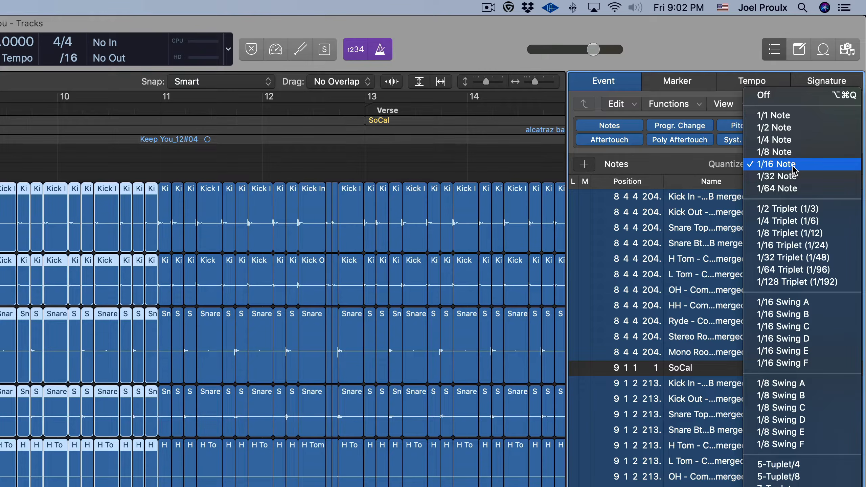
{"action": "left_click", "coordinate": [794, 168]}
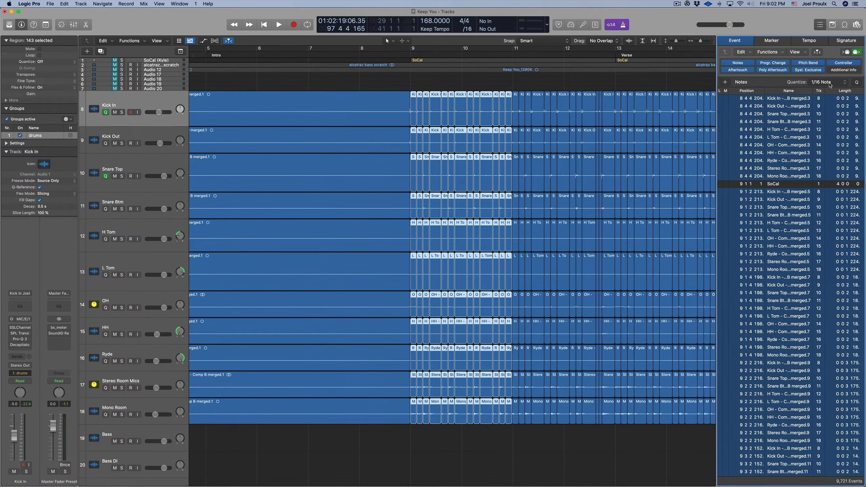
{"action": "key", "text": "q"}
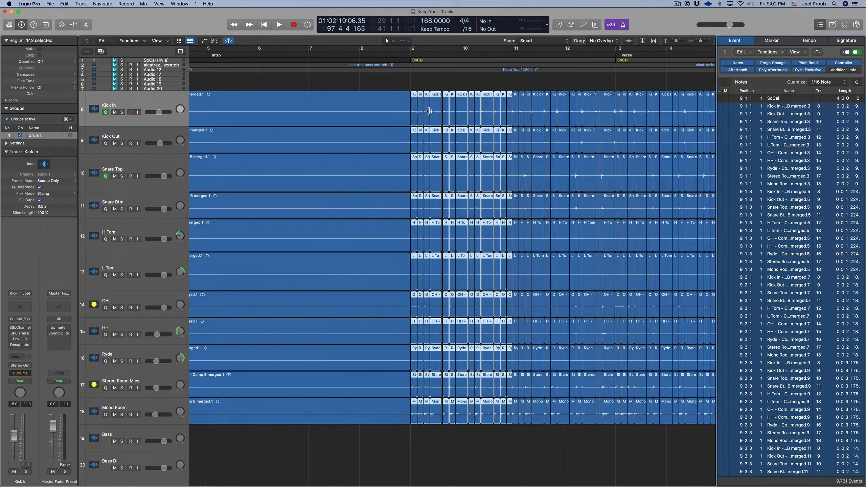
{"action": "left_click", "coordinate": [821, 25]}
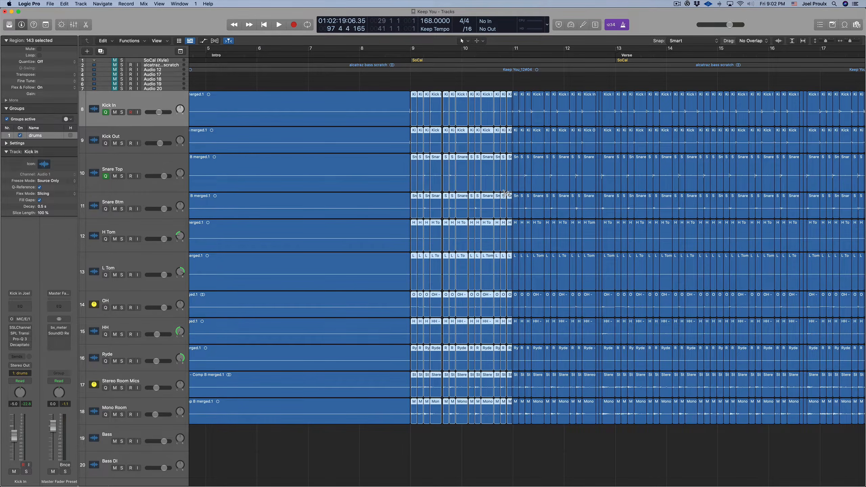
Extend the starts of all selected drum slices in bars 9 and 10 slightly earlier, ahead of their transients
{"action": "key", "text": "super+Right"}
{"action": "key", "text": "super+Right"}
{"action": "key", "text": "super+Right"}
{"action": "key", "text": "super+Right"}
{"action": "key", "text": "super+Right"}
{"action": "key", "text": "super+Right"}
{"action": "key", "text": "super+Right"}
{"action": "key", "text": "super+Right"}
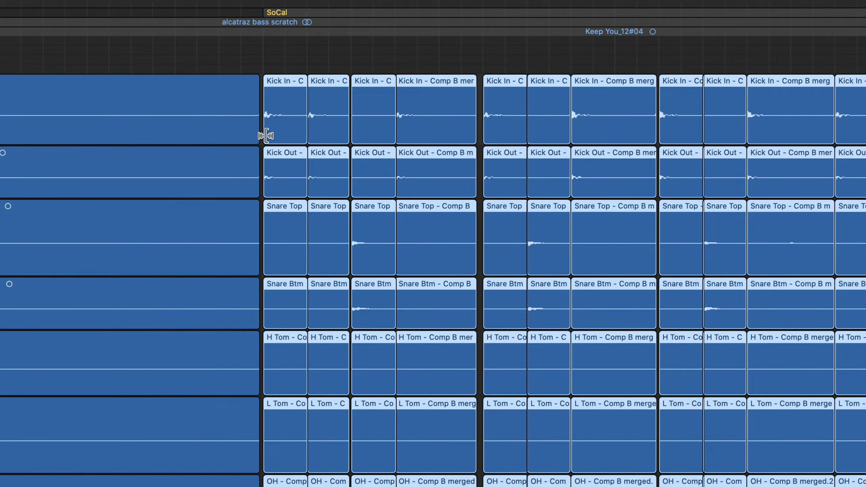
{"action": "scroll", "coordinate": [265, 136], "scroll_direction": "up", "scroll_amount": 6}
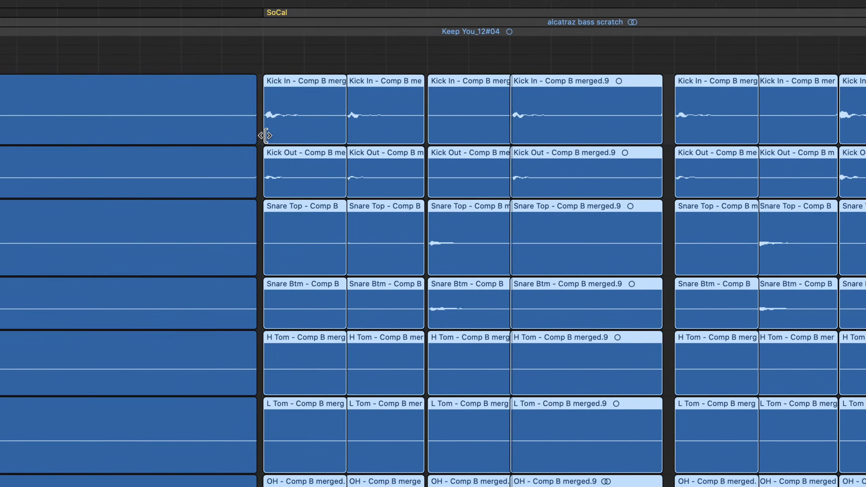
{"action": "left_click_drag", "start_coordinate": [268, 136], "coordinate": [262, 136]}
{"action": "scroll", "coordinate": [355, 146], "scroll_direction": "down", "scroll_amount": 1}
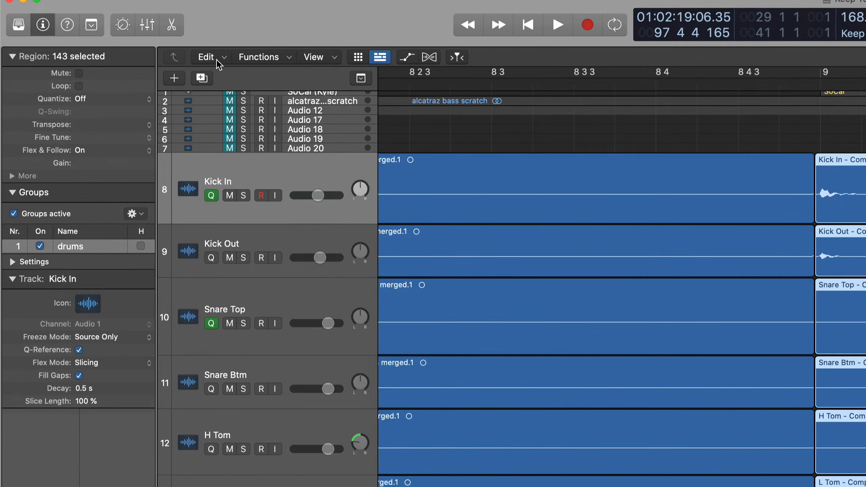
Close the gaps between the selected slices in bars 9 and 10 by trimming Region Start to Previous Region
{"action": "left_click", "coordinate": [108, 43]}
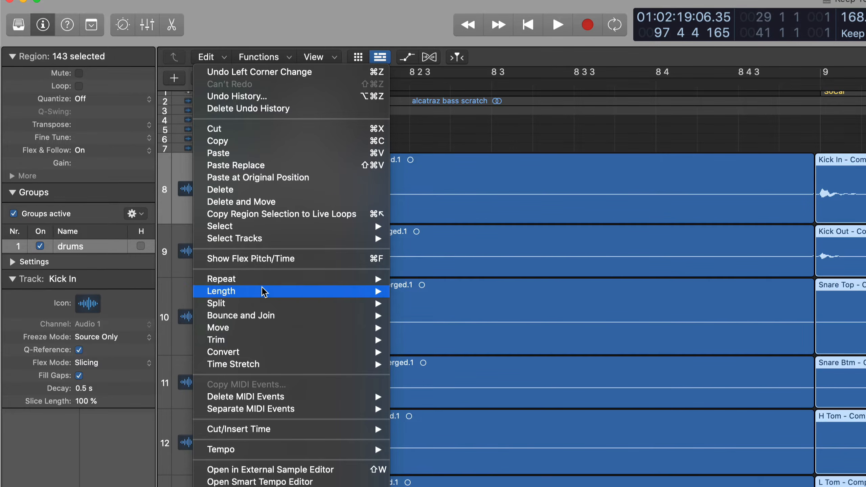
{"action": "mouse_move", "coordinate": [281, 333]}
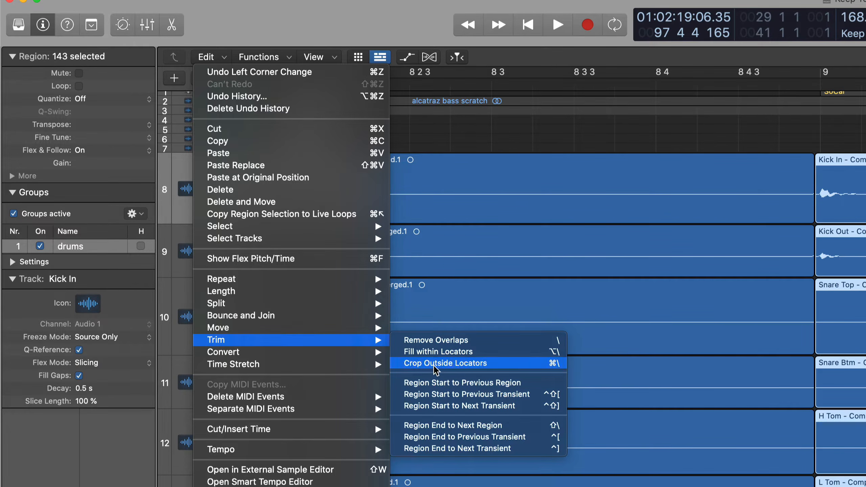
{"action": "left_click", "coordinate": [466, 387]}
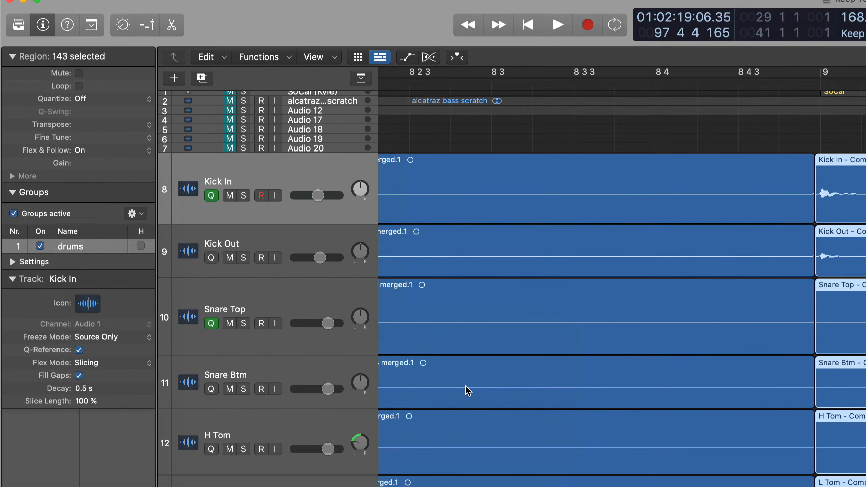
{"action": "scroll", "coordinate": [465, 386], "scroll_direction": "up", "scroll_amount": 1}
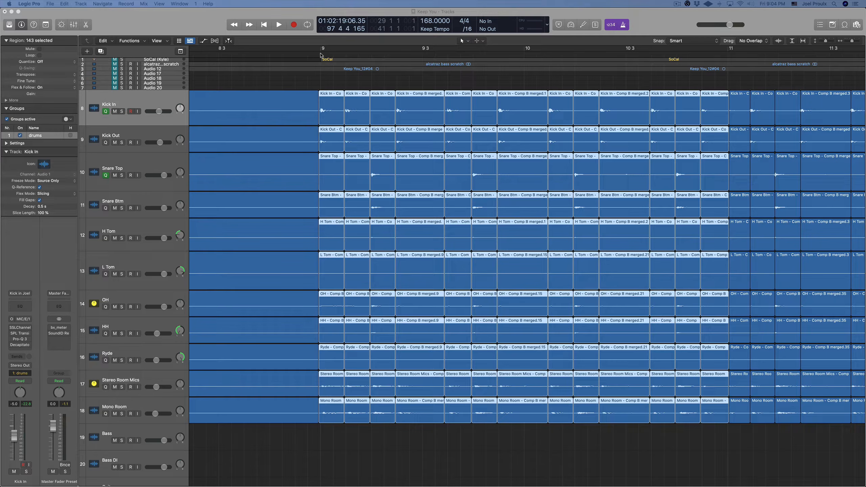
Play back the quantized drums from just before bar 9 to check the edits
{"action": "left_click_drag", "start_coordinate": [320, 56], "coordinate": [308, 55]}
{"action": "key", "text": "space"}
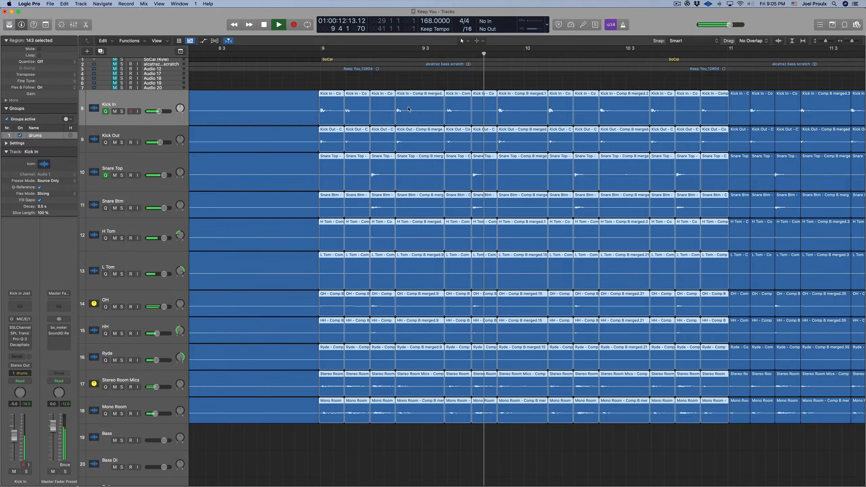
{"action": "key", "text": "space"}
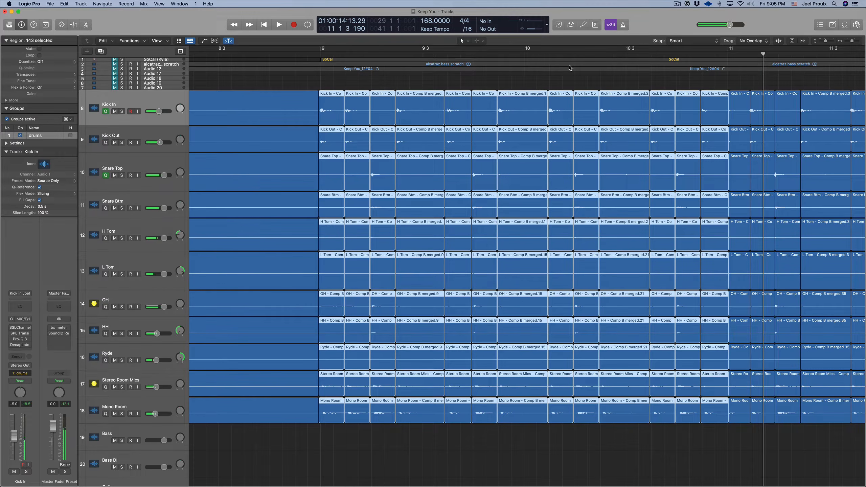
Turn off the metronome and listen to the quantized drums in bars 9 and 10 again
{"action": "left_click", "coordinate": [623, 27]}
{"action": "left_click", "coordinate": [626, 25]}
{"action": "left_click", "coordinate": [318, 54]}
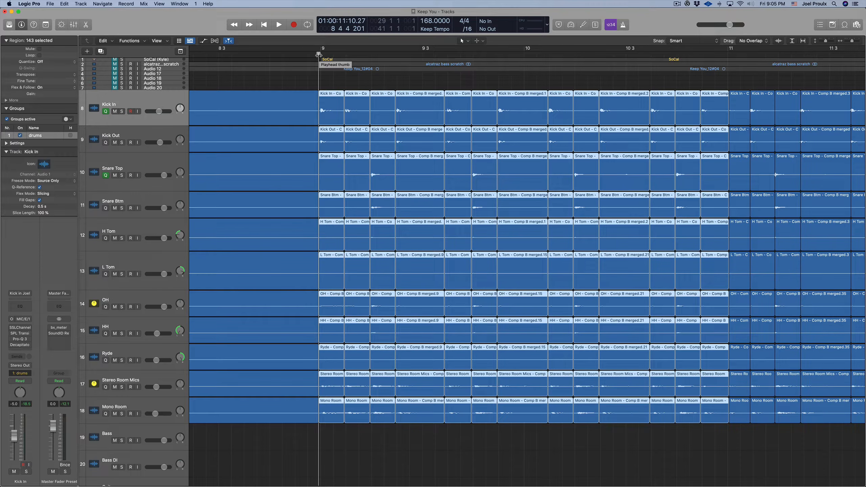
{"action": "key", "text": "space"}
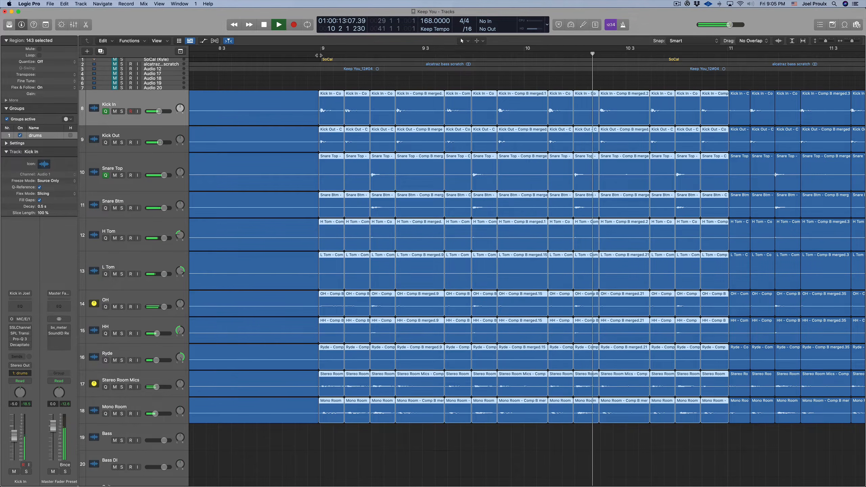
{"action": "key", "text": "space"}
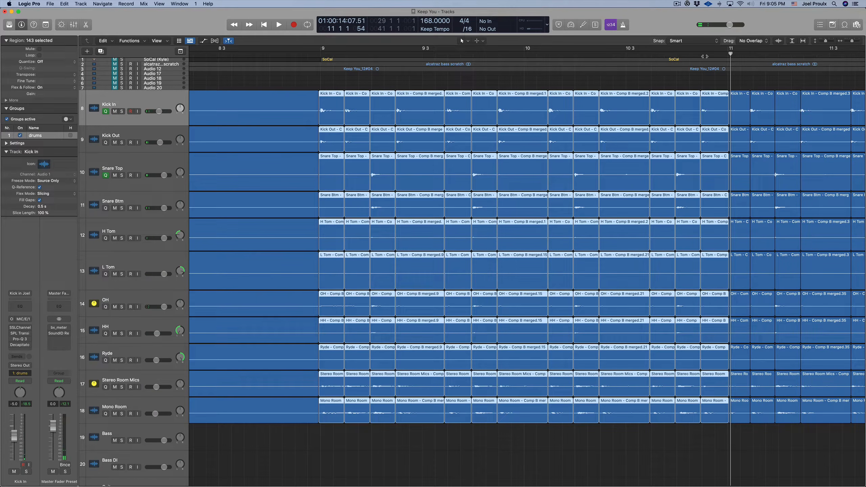
Place the playhead at bar 11 and extend the start of the bar 11 downbeat slices back to 10 4 4 140
{"action": "left_click_drag", "start_coordinate": [730, 54], "coordinate": [728, 53]}
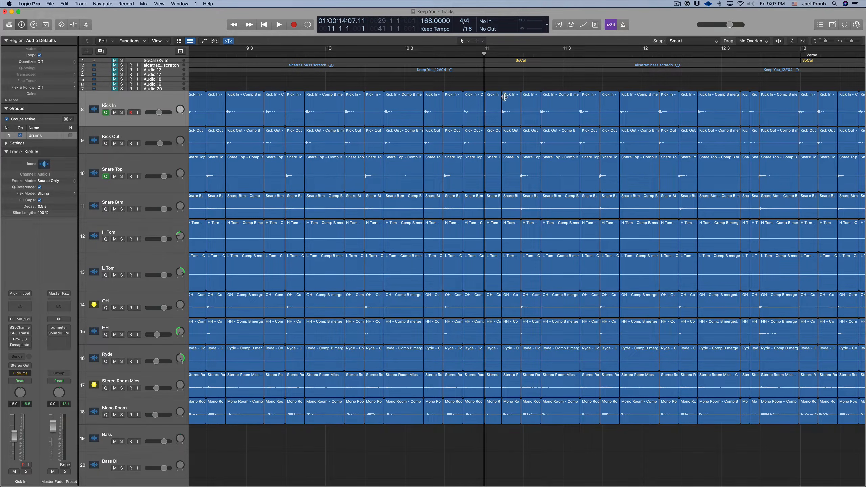
{"action": "left_click", "coordinate": [494, 119]}
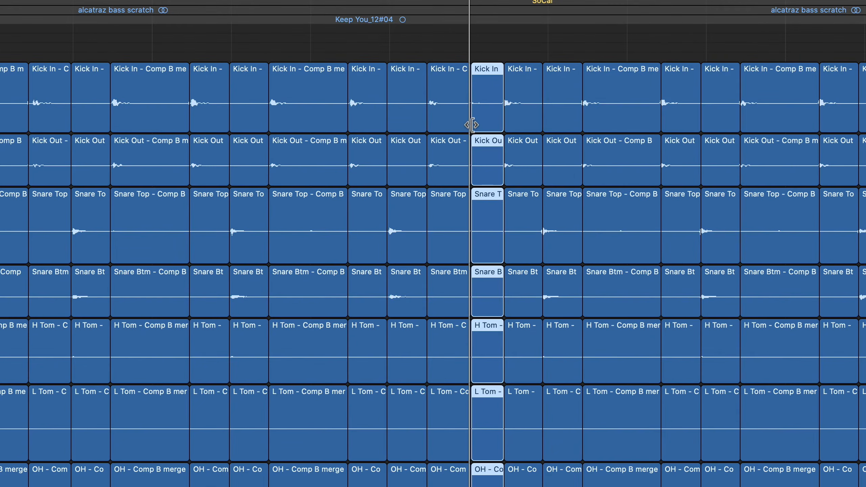
{"action": "left_click_drag", "start_coordinate": [474, 125], "coordinate": [463, 128]}
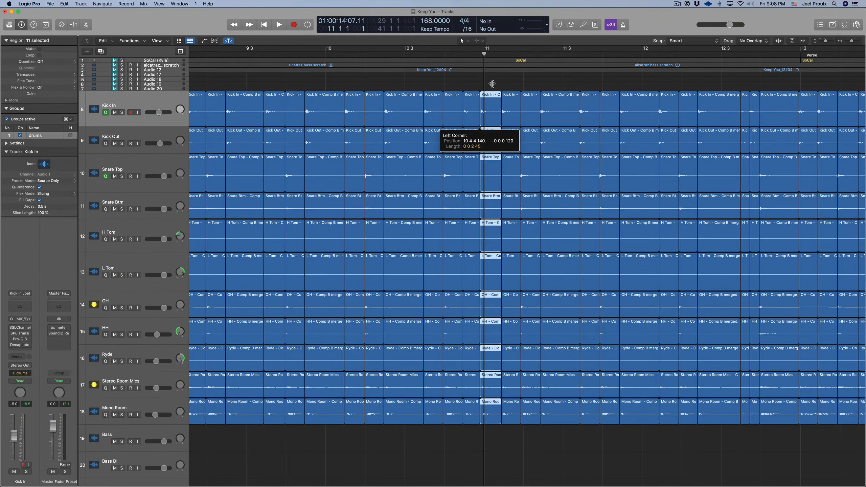
Select all drum slices in bars 11 and 12 and quantize their positions to 1/16 notes in the event list
{"action": "left_click_drag", "start_coordinate": [496, 85], "coordinate": [780, 410]}
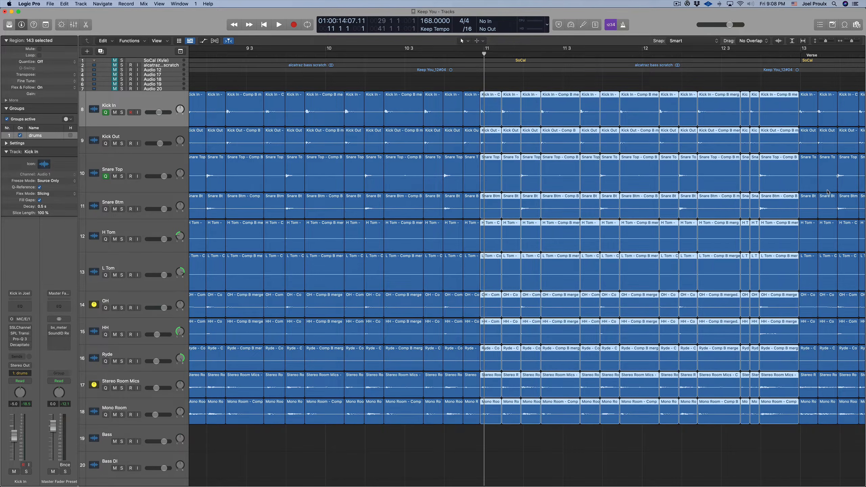
{"action": "left_click", "coordinate": [821, 25]}
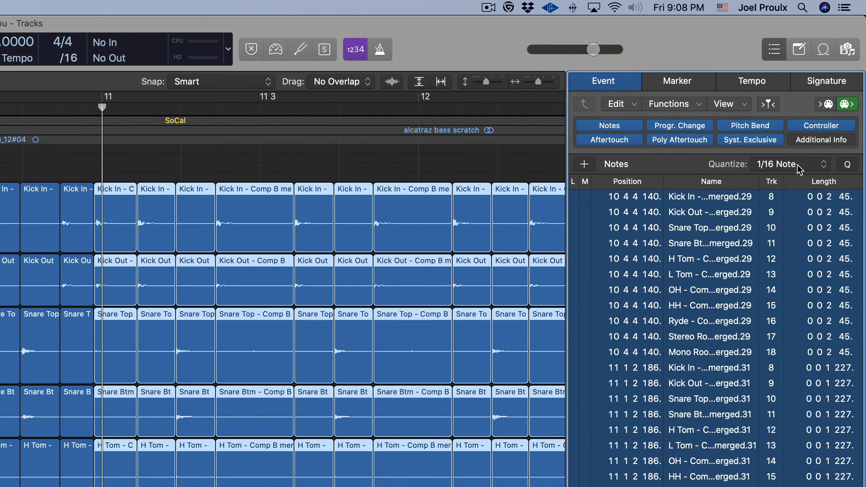
{"action": "left_click", "coordinate": [850, 166]}
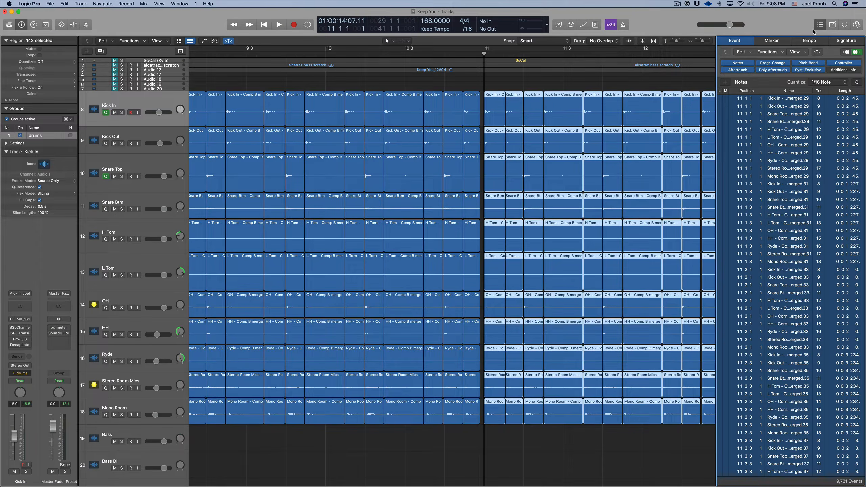
{"action": "left_click", "coordinate": [820, 25]}
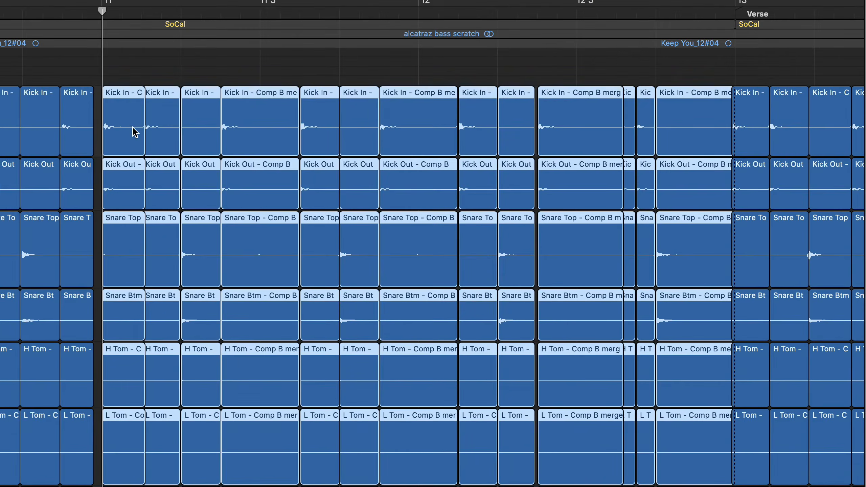
Extend the starts of all selected drum slices in bars 11 and 12 earlier by 40 ticks
{"action": "key", "text": "super+Right"}
{"action": "key", "text": "super+Right"}
{"action": "key", "text": "super+Right"}
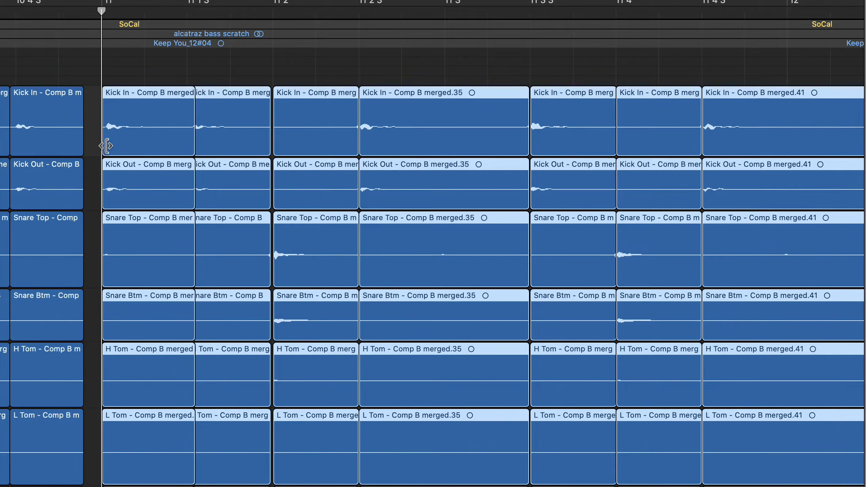
{"action": "left_click_drag", "start_coordinate": [360, 143], "coordinate": [357, 147]}
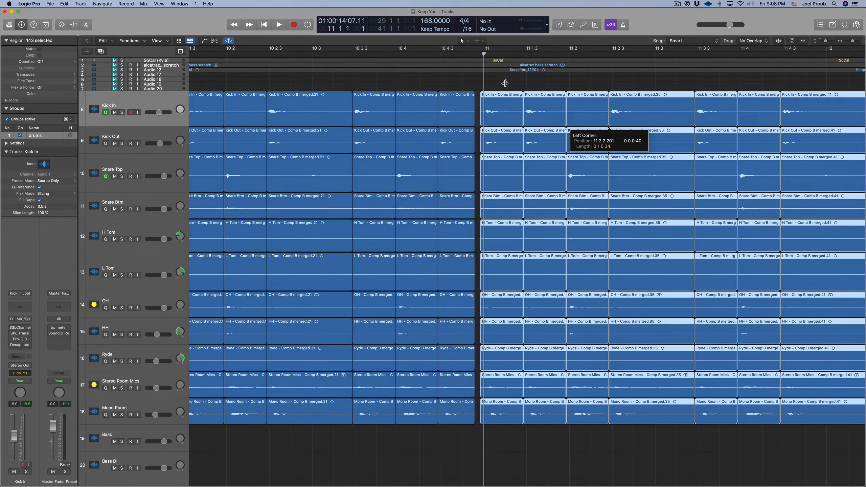
Fill the gaps before the selected bar 11 and 12 slices by trimming Region Start to Previous Region
{"action": "left_click", "coordinate": [99, 41]}
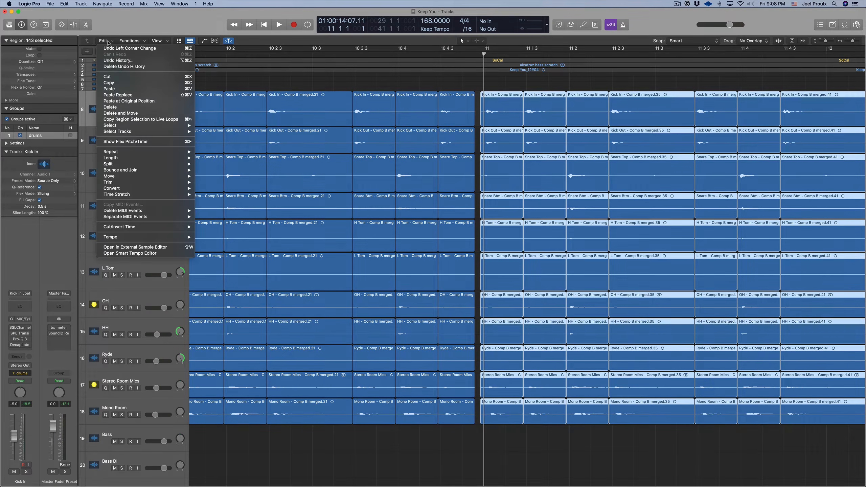
{"action": "mouse_move", "coordinate": [122, 182]}
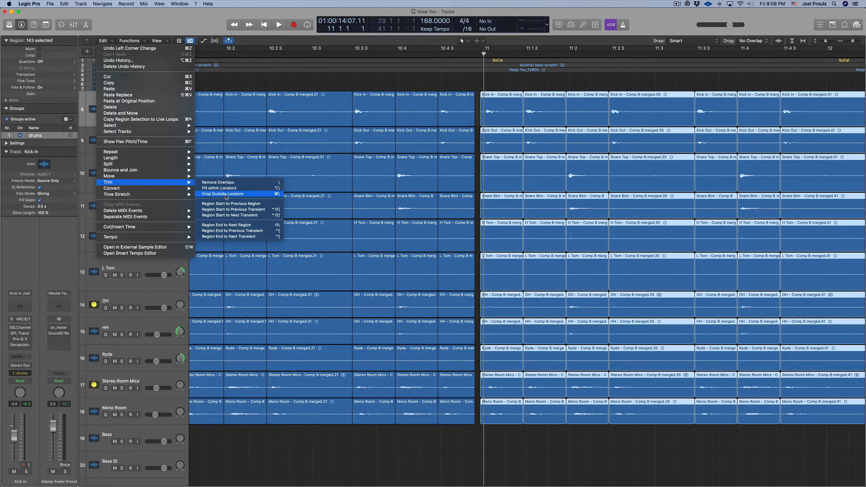
{"action": "left_click", "coordinate": [231, 204]}
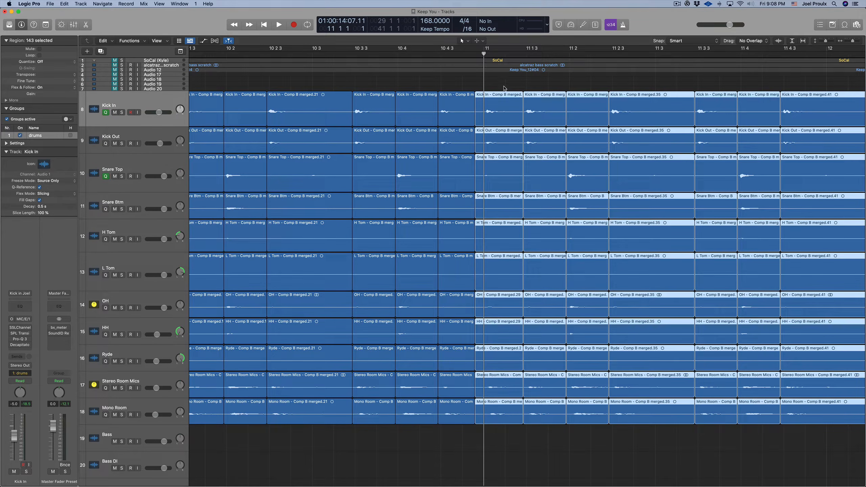
Play back the quantized drums from bar 11 to check bars 11 and 12
{"action": "scroll", "coordinate": [505, 89], "scroll_direction": "left", "scroll_amount": 5}
{"action": "scroll", "coordinate": [505, 89], "scroll_direction": "up", "scroll_amount": 1}
{"action": "scroll", "coordinate": [505, 89], "scroll_direction": "right", "scroll_amount": 2}
{"action": "key", "text": "space"}
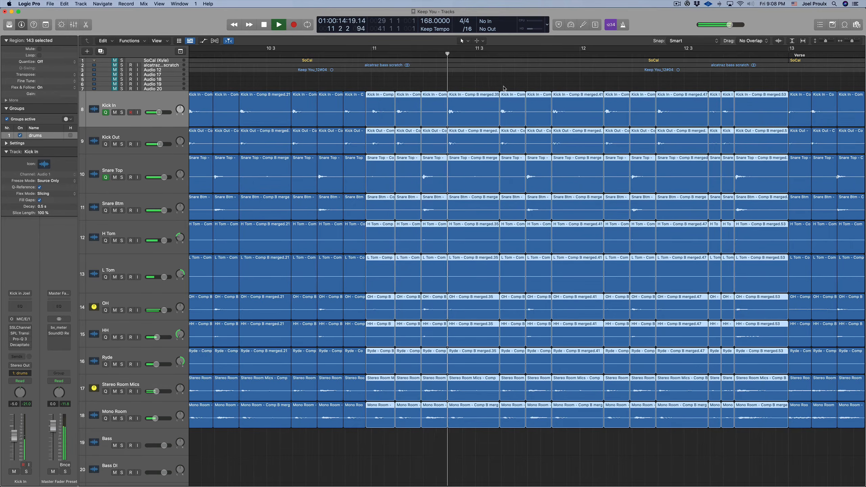
{"action": "key", "text": "space"}
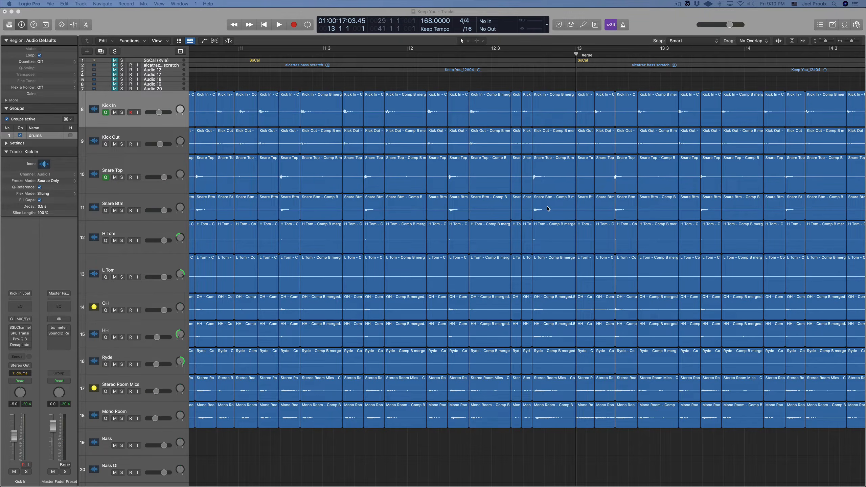
Extend the start of the drum slices at the bar 13 downbeat back to 12 4 4 160
{"action": "left_click", "coordinate": [583, 121]}
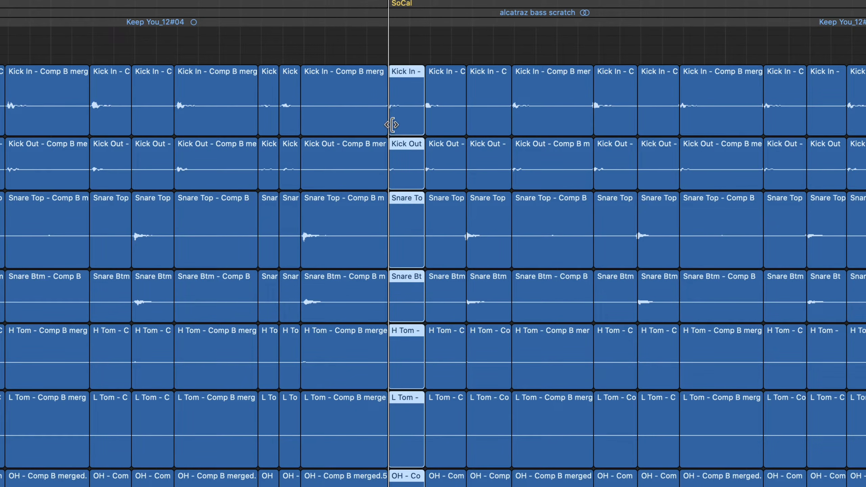
{"action": "left_click_drag", "start_coordinate": [393, 124], "coordinate": [387, 126]}
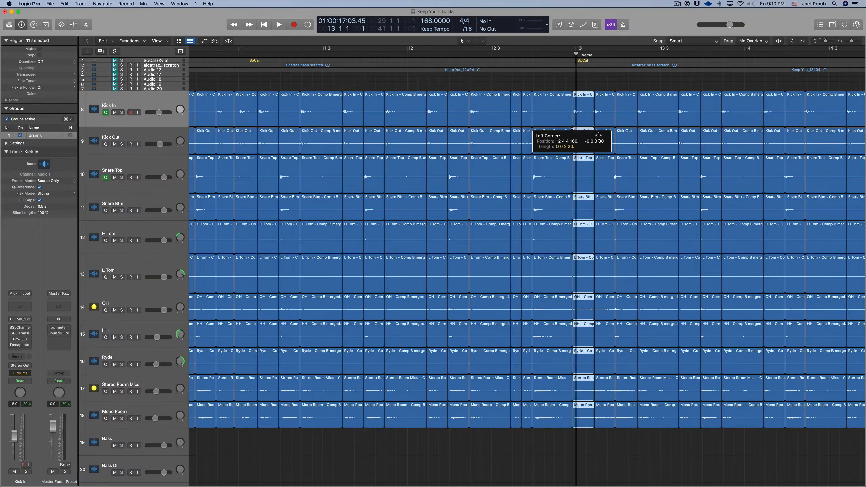
Quantize all drum slices in bars 13 and 14 to the 1/16 Note grid
{"action": "key", "text": "super+Left"}
{"action": "key", "text": "super+Left"}
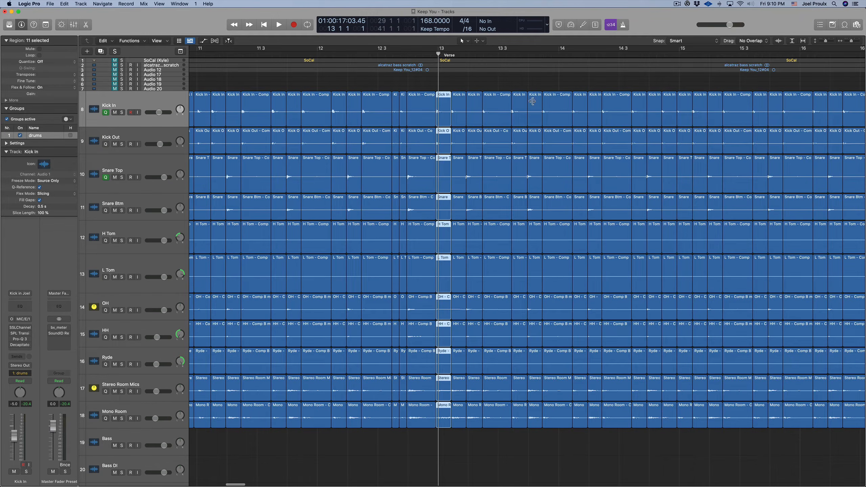
{"action": "left_click_drag", "start_coordinate": [446, 78], "coordinate": [670, 125]}
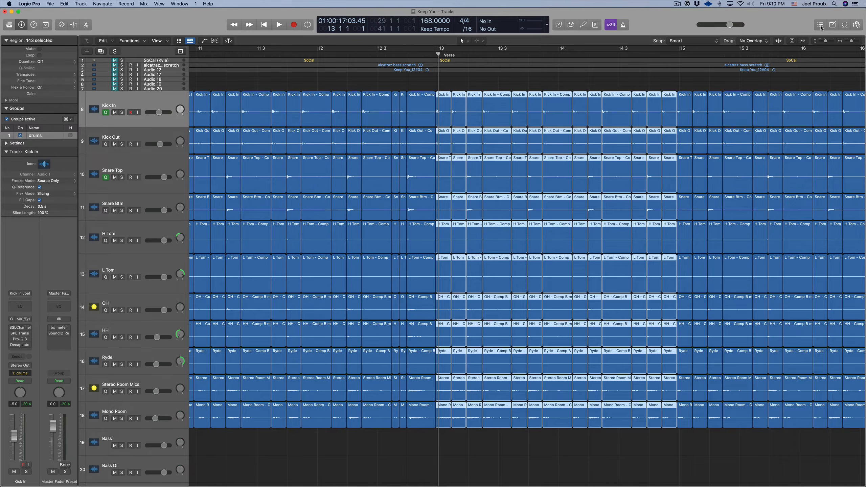
{"action": "left_click", "coordinate": [820, 25]}
{"action": "left_click", "coordinate": [858, 83]}
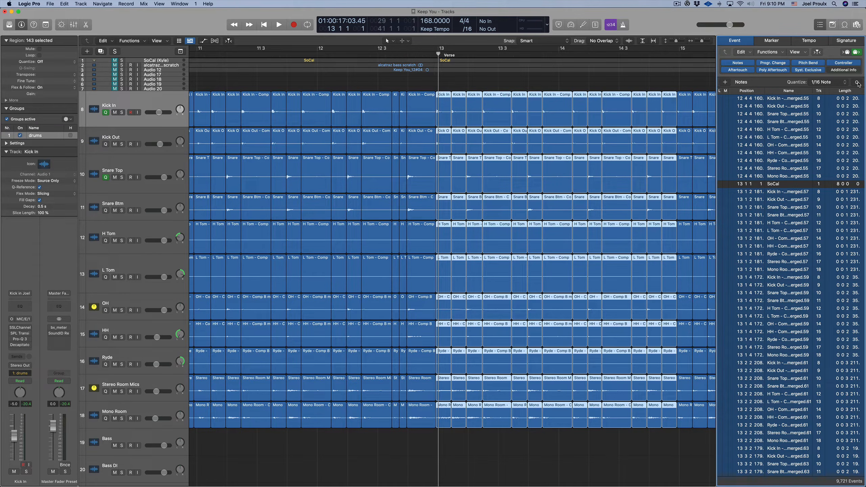
{"action": "left_click", "coordinate": [858, 83]}
{"action": "left_click", "coordinate": [821, 26]}
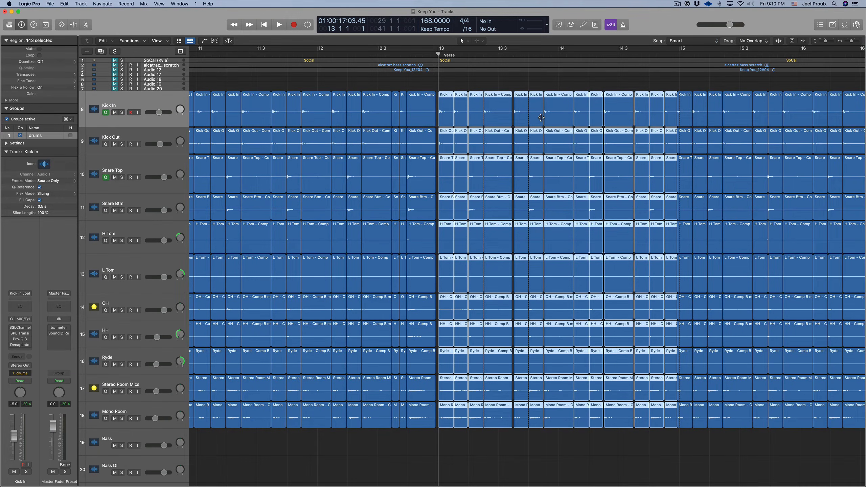
Extend the starts of all selected drum slices in bars 13 and 14 earlier by 52 ticks
{"action": "key", "text": "super+Right"}
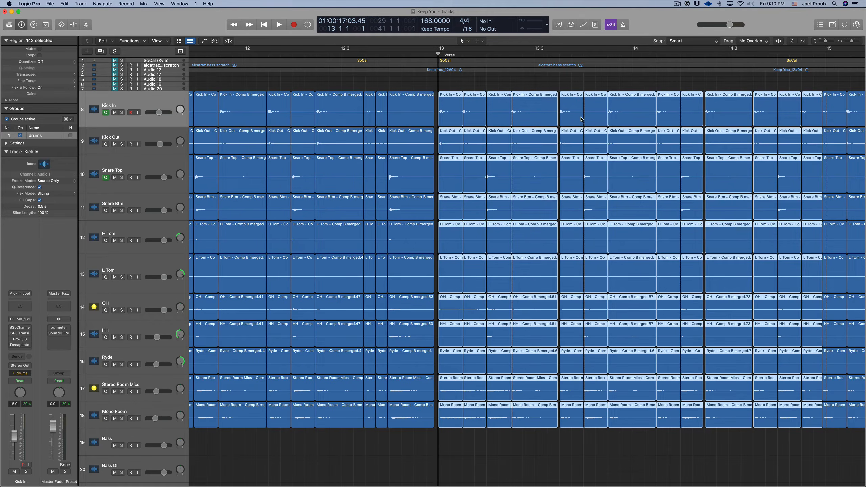
{"action": "left_click", "coordinate": [609, 120]}
{"action": "left_click_drag", "start_coordinate": [608, 120], "coordinate": [608, 120]}
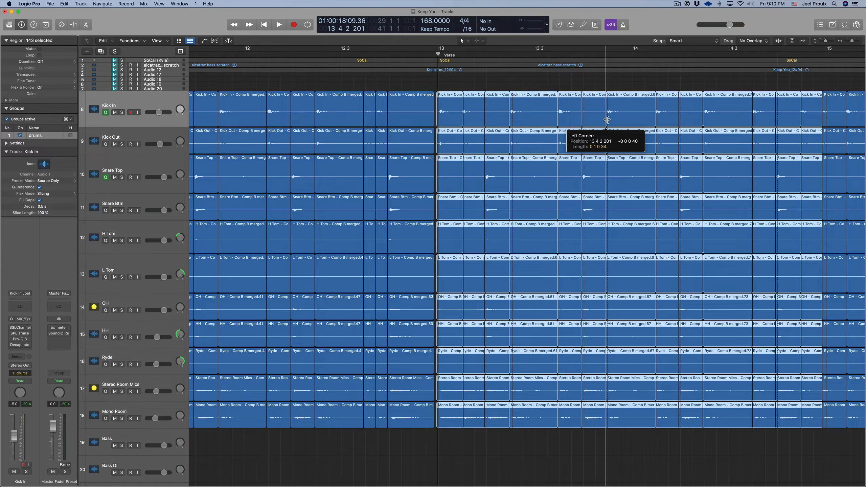
{"action": "left_click_drag", "start_coordinate": [607, 121], "coordinate": [607, 121]}
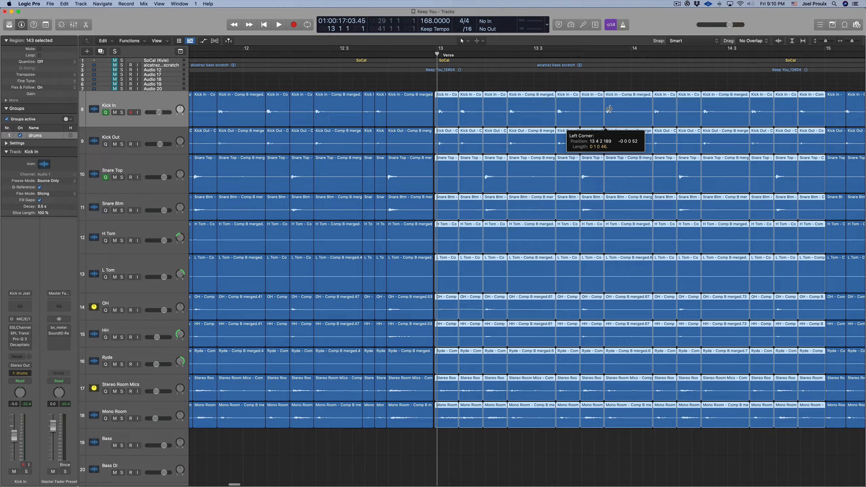
Close the gap before the selected bar 13 and 14 slices by trimming Region Start to Previous Region
{"action": "key", "text": "super+Right"}
{"action": "key", "text": "super+Right"}
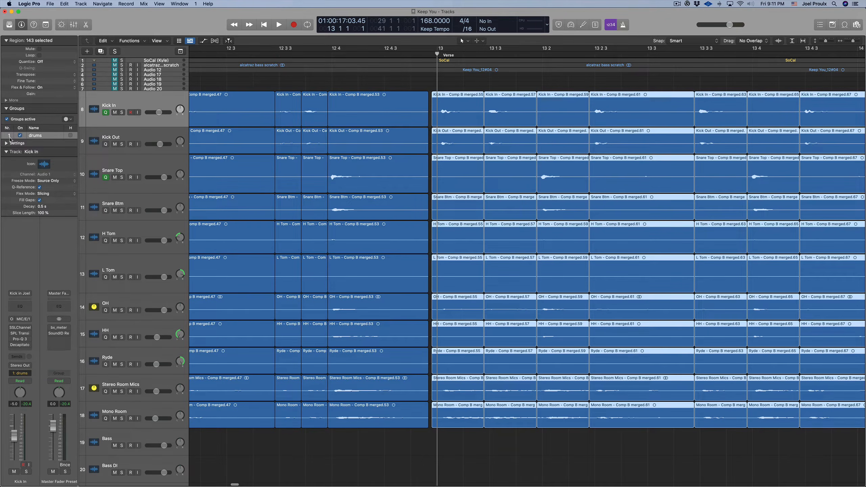
{"action": "left_click", "coordinate": [113, 41]}
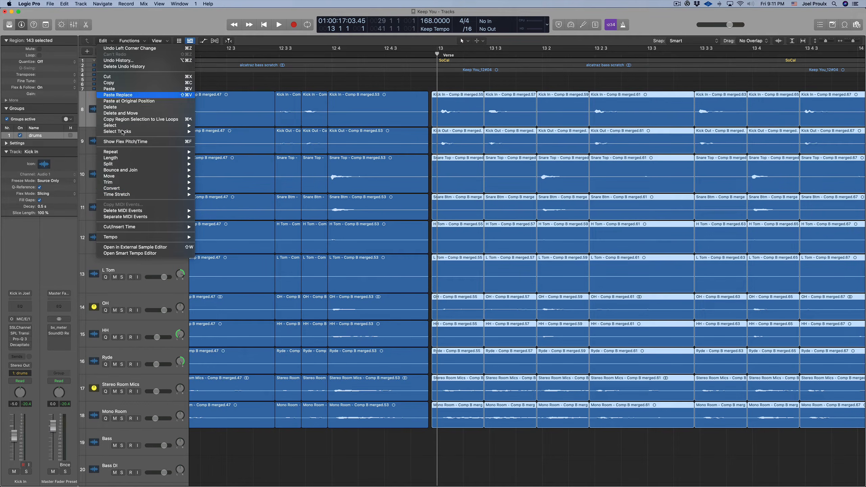
{"action": "mouse_move", "coordinate": [150, 182]}
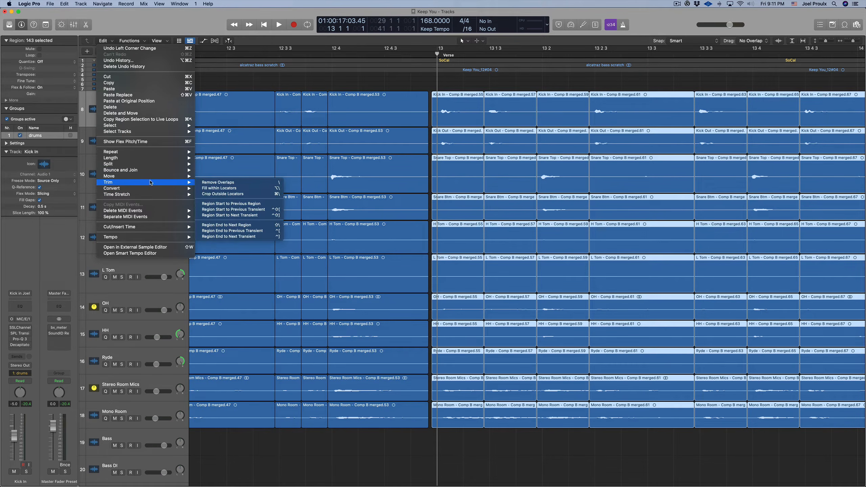
{"action": "left_click", "coordinate": [227, 204]}
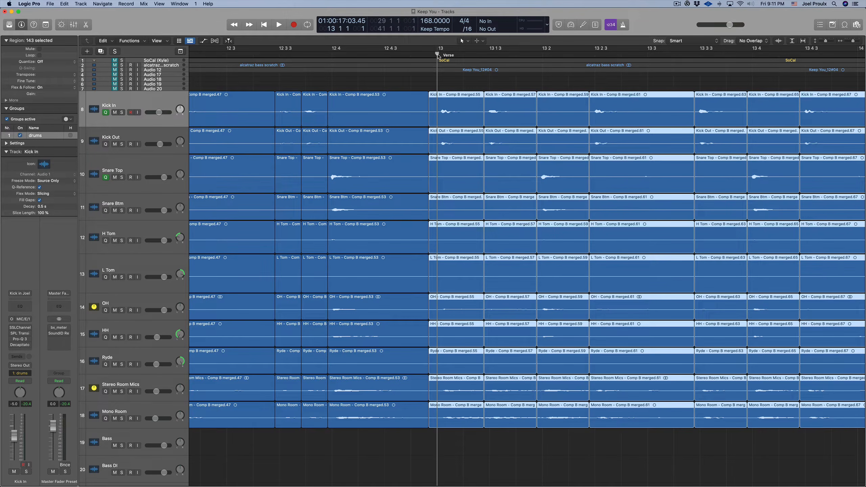
Play back the quantized drums from bar 13 to check bars 13 and 14
{"action": "key", "text": "space"}
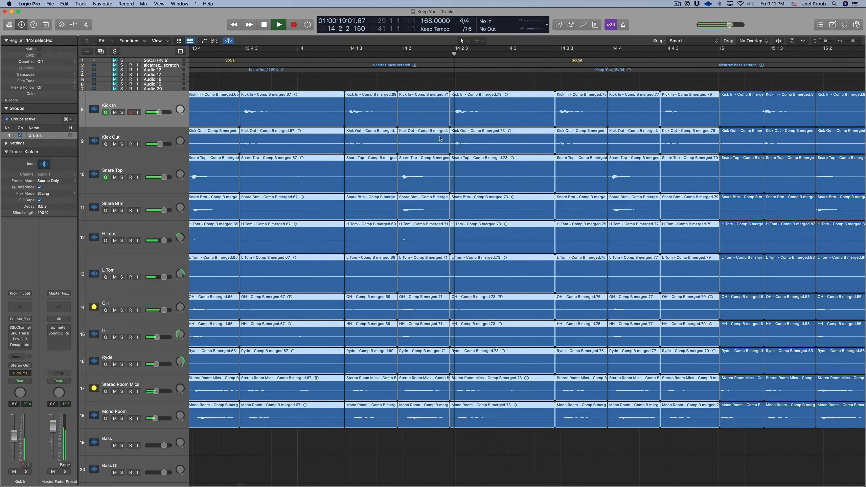
{"action": "key", "text": "space"}
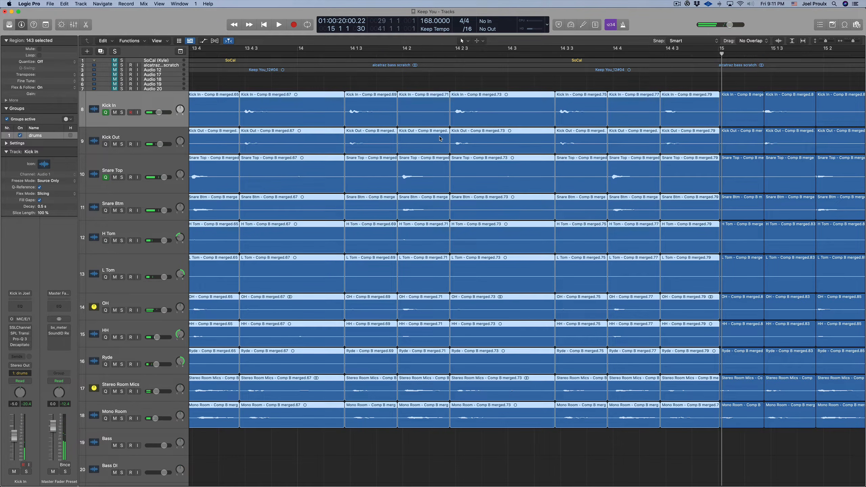
{"action": "scroll", "coordinate": [437, 144], "scroll_direction": "down", "scroll_amount": 5}
{"action": "scroll", "coordinate": [437, 144], "scroll_direction": "right", "scroll_amount": 2}
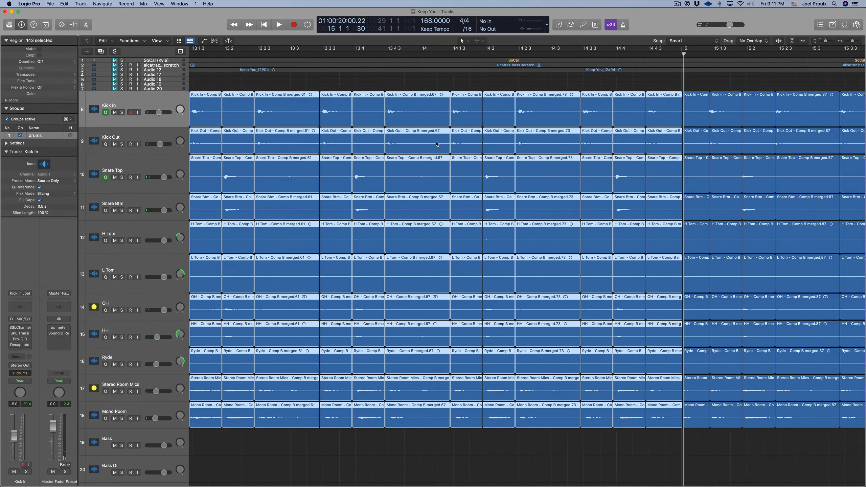
{"action": "scroll", "coordinate": [437, 144], "scroll_direction": "left", "scroll_amount": 1}
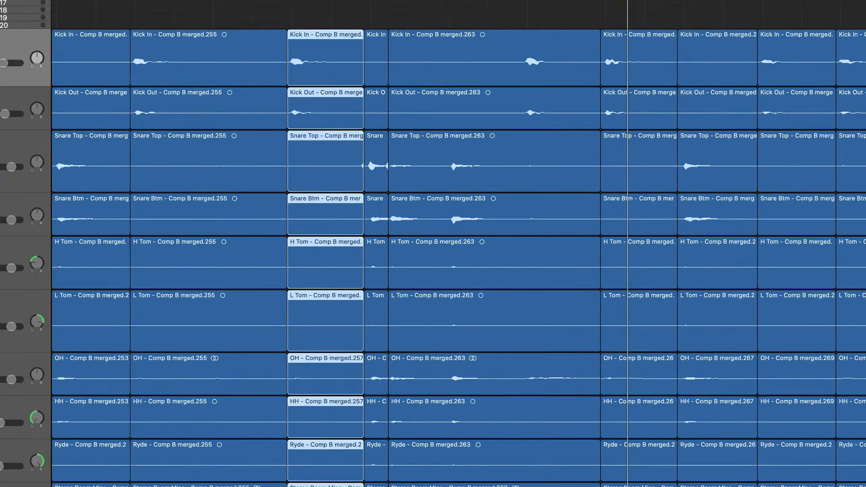
Play the snare hits around bar 28 beat 4, and extend the short snare slice's start earlier to include its full attack
{"action": "left_click_drag", "start_coordinate": [333, 54], "coordinate": [315, 55]}
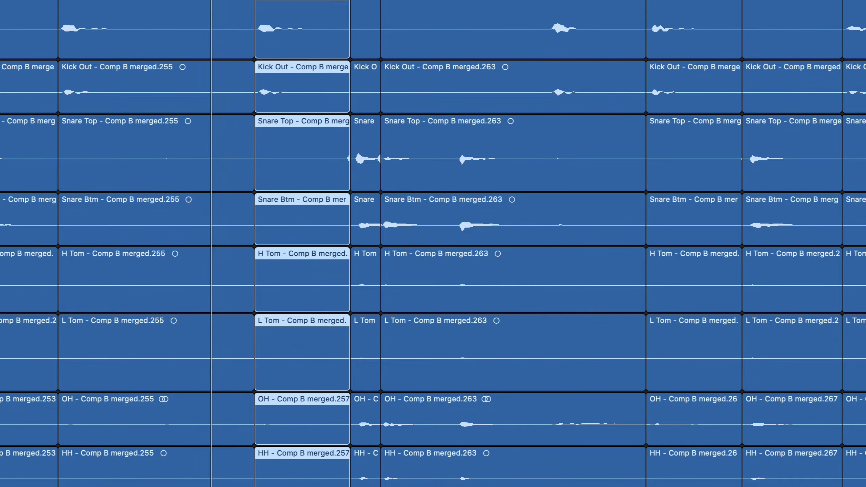
{"action": "key", "text": "space"}
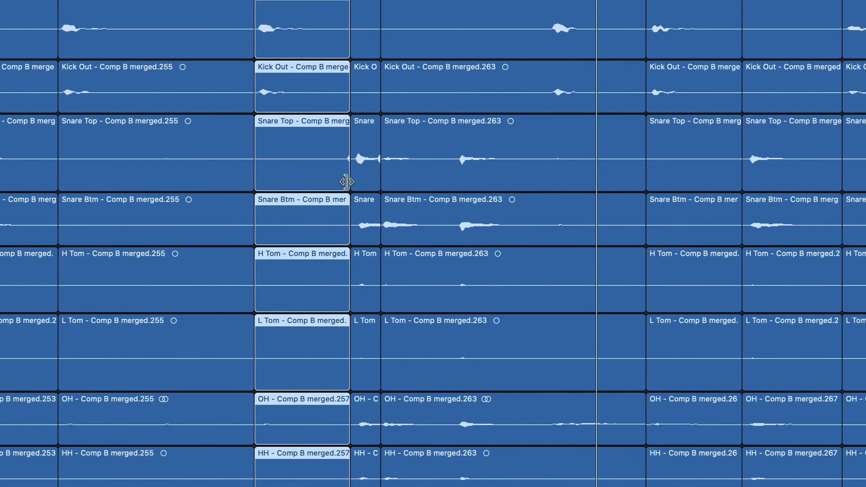
{"action": "left_click", "coordinate": [357, 184]}
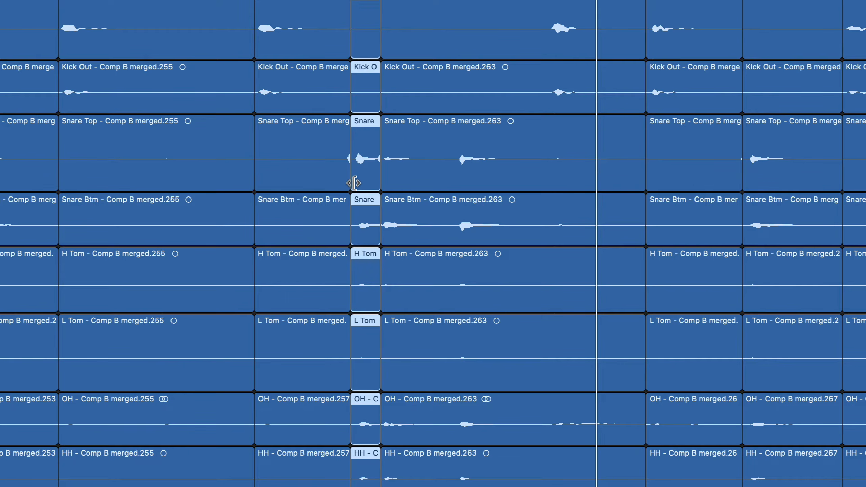
{"action": "left_click_drag", "start_coordinate": [354, 183], "coordinate": [346, 184]}
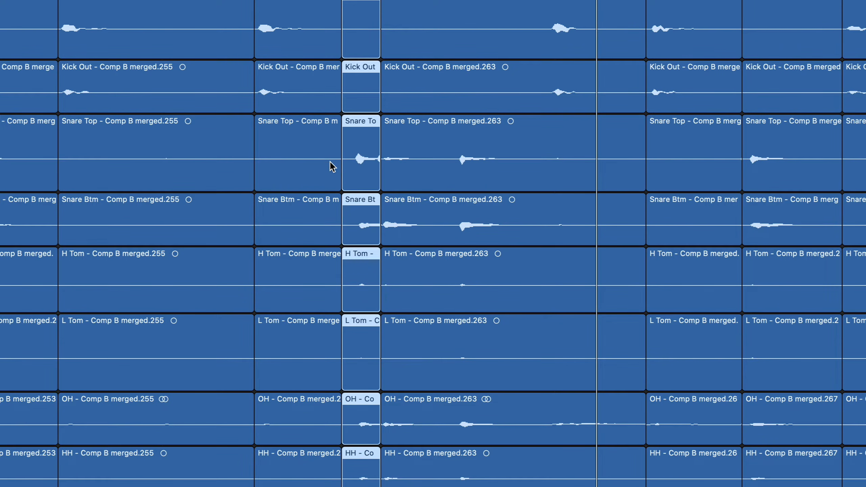
Extend the start of the slice after the short bar 28 snare slice by 50 ticks to 28 4 1 60, and play it back
{"action": "left_click", "coordinate": [382, 178]}
{"action": "left_click_drag", "start_coordinate": [382, 178], "coordinate": [376, 180]}
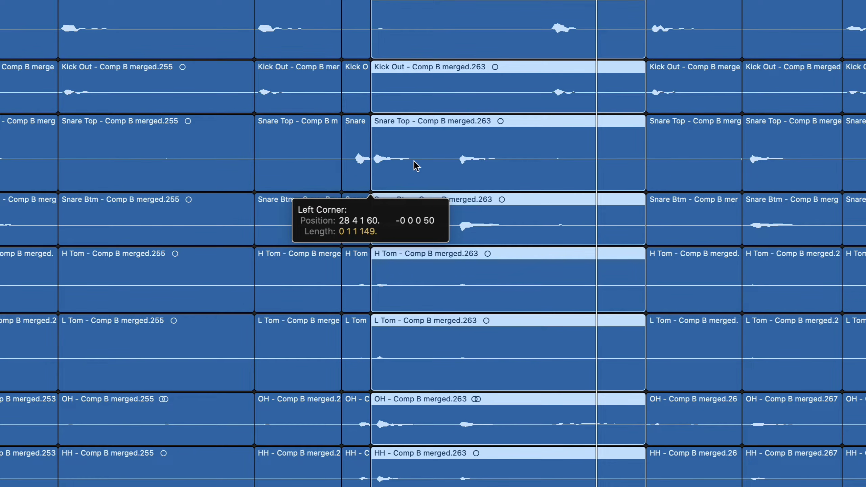
{"action": "key", "text": "space"}
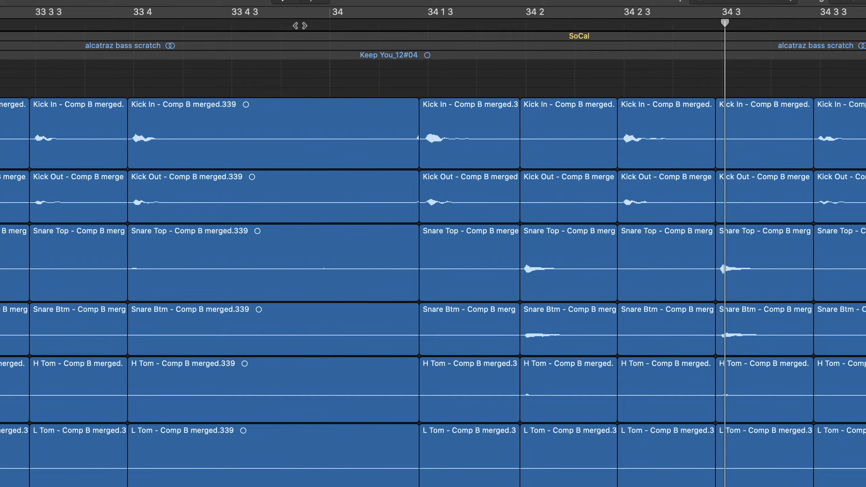
Extend the start of the kick slice near 34 1 3 by 50 ticks to 34 1 2 149, checking the passage by ear
{"action": "left_click", "coordinate": [93, 26]}
{"action": "key", "text": "space"}
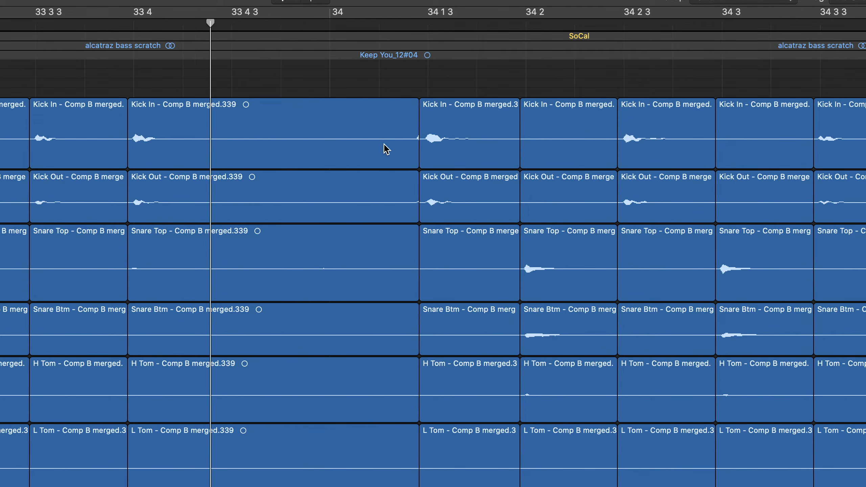
{"action": "left_click", "coordinate": [429, 160]}
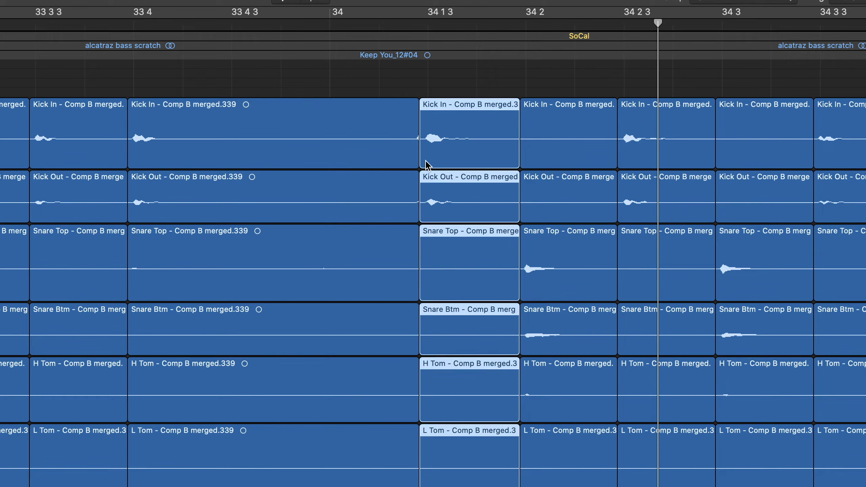
{"action": "left_click_drag", "start_coordinate": [420, 160], "coordinate": [99, 24]}
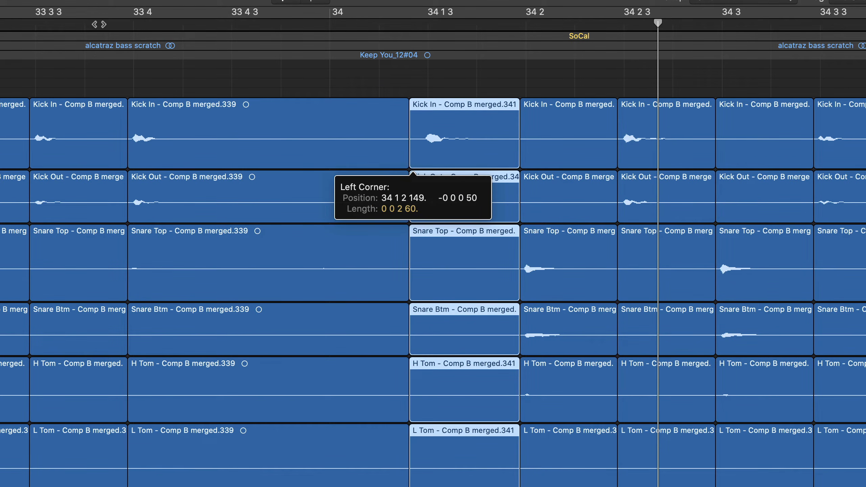
{"action": "left_click", "coordinate": [99, 24]}
{"action": "key", "text": "space"}
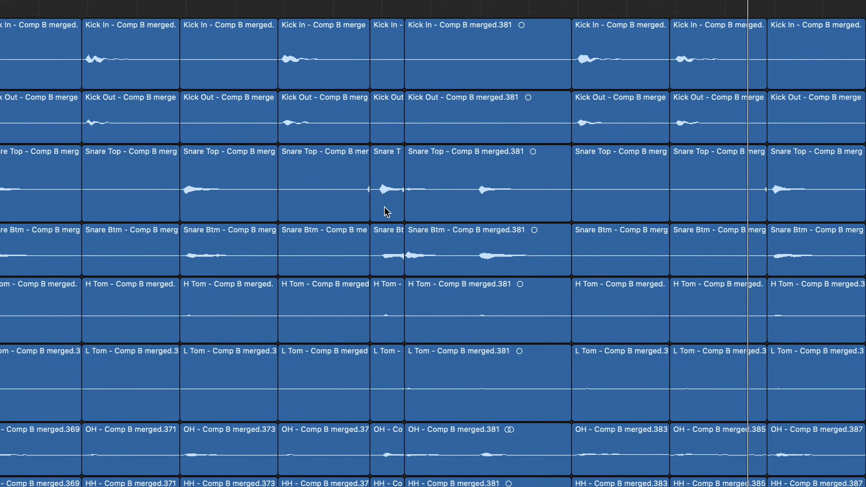
Extend the starts of the short bar 36 snare slice and the slice after it earlier, the latter by 72 ticks to 36 4 1 38
{"action": "left_click", "coordinate": [387, 211]}
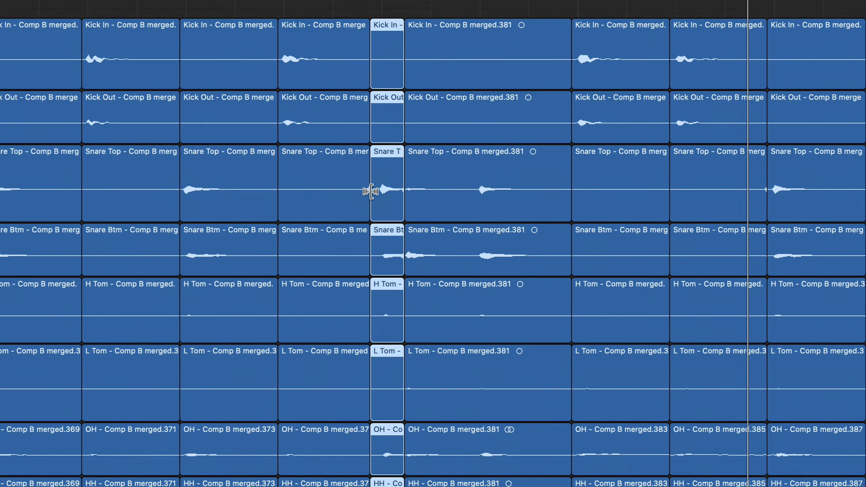
{"action": "key", "text": "super+Right"}
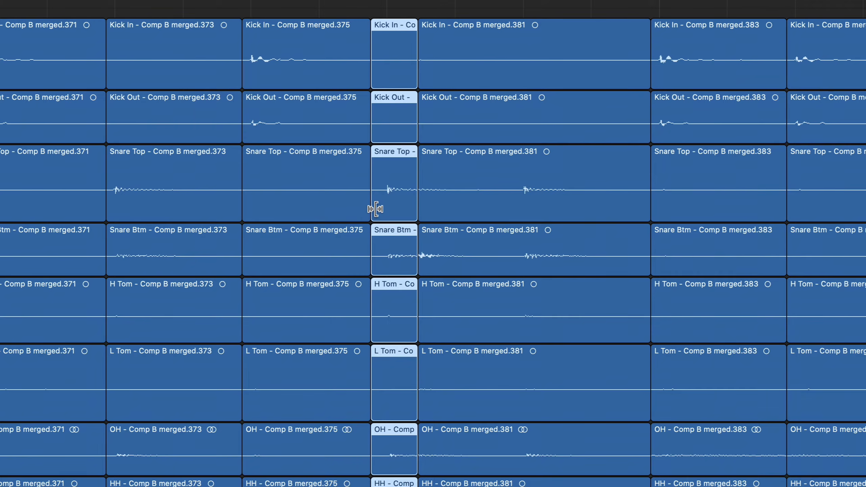
{"action": "key", "text": "super+Left"}
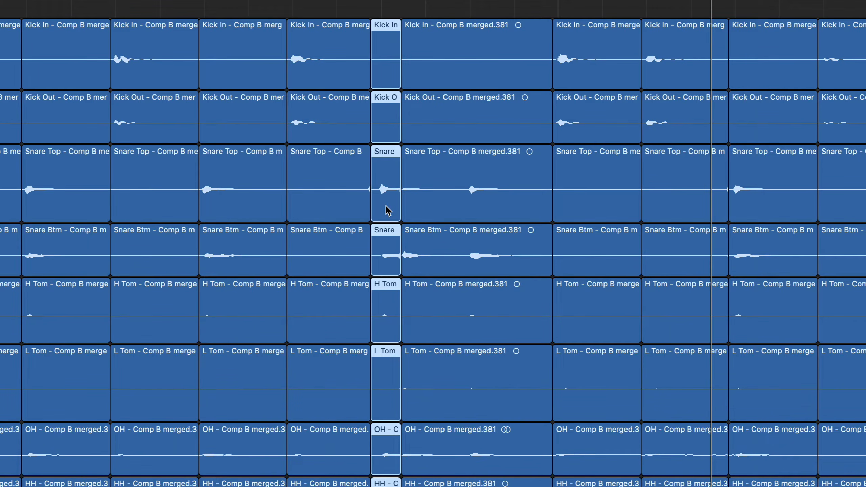
{"action": "left_click_drag", "start_coordinate": [374, 213], "coordinate": [394, 217]}
{"action": "left_click", "coordinate": [414, 211]}
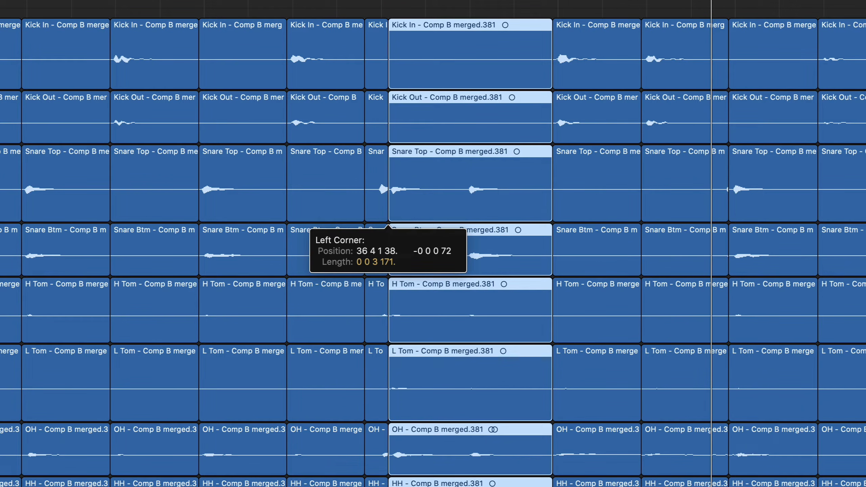
{"action": "key", "text": "space"}
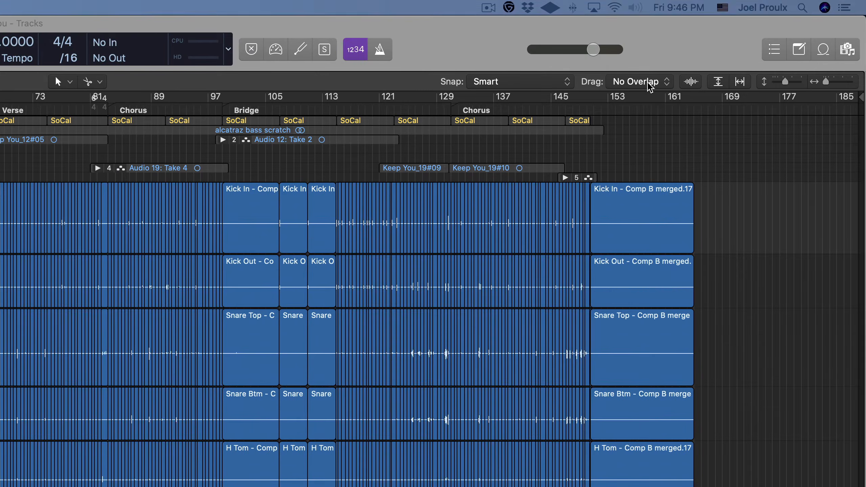
Set the region drag mode to X-Fade
{"action": "left_click", "coordinate": [758, 42]}
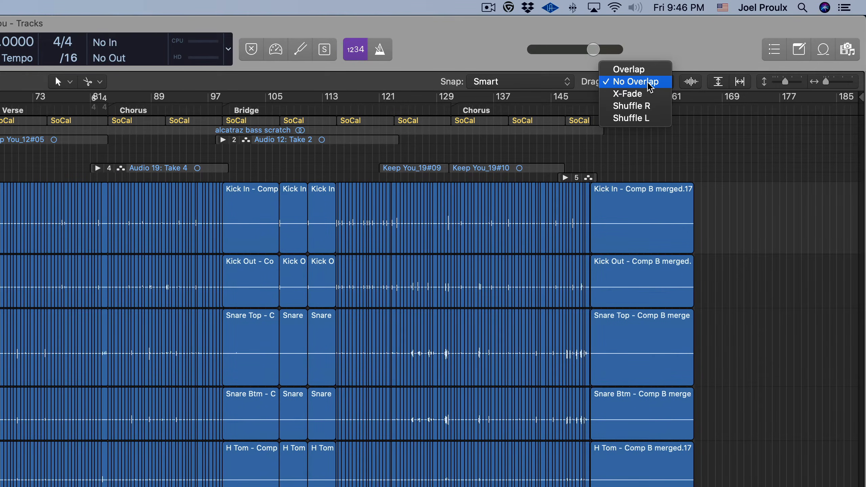
{"action": "left_click", "coordinate": [628, 93]}
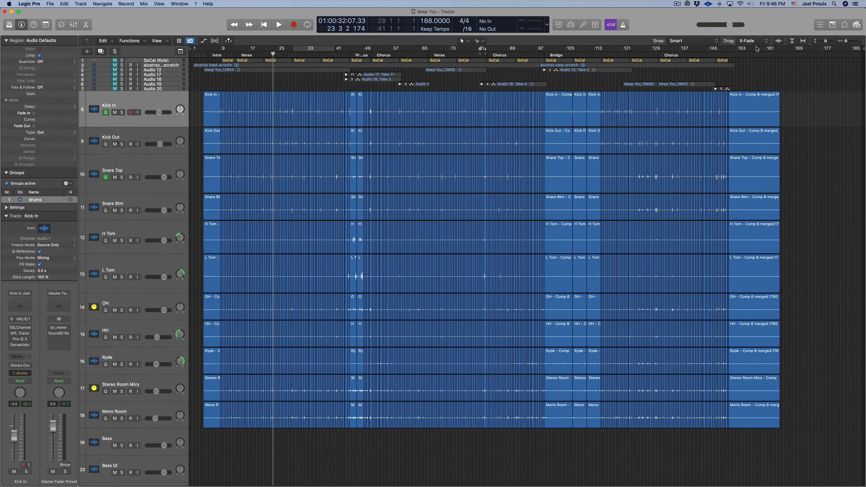
Give all drum slices on the grouped tracks the EqP (Equal Power Crossfade) fade type and a Fade In of 4
{"action": "left_click_drag", "start_coordinate": [820, 418], "coordinate": [217, 117]}
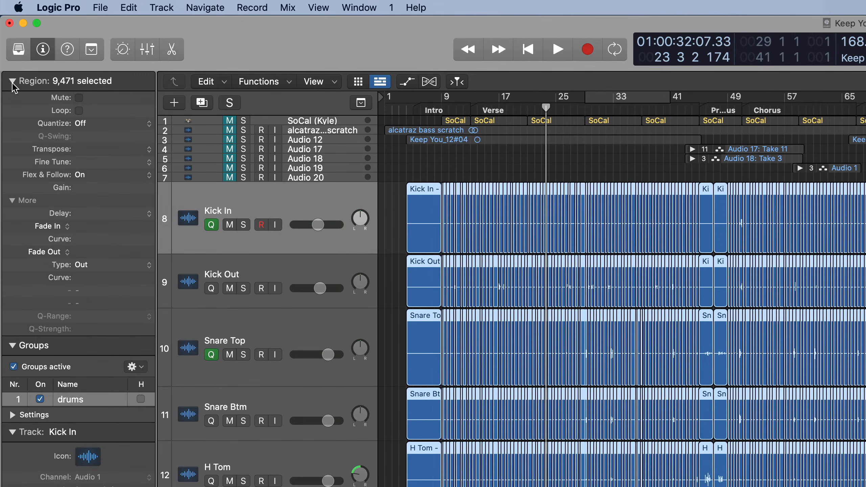
{"action": "left_click", "coordinate": [6, 41]}
{"action": "left_click", "coordinate": [12, 81]}
{"action": "left_click", "coordinate": [99, 269]}
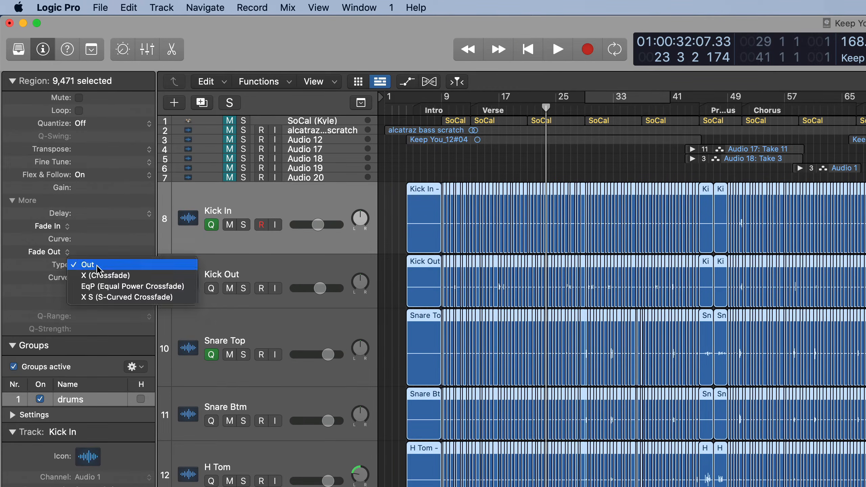
{"action": "left_click", "coordinate": [106, 288]}
{"action": "double_click", "coordinate": [98, 226]}
{"action": "type", "text": "4"}
{"action": "key", "text": "Return"}
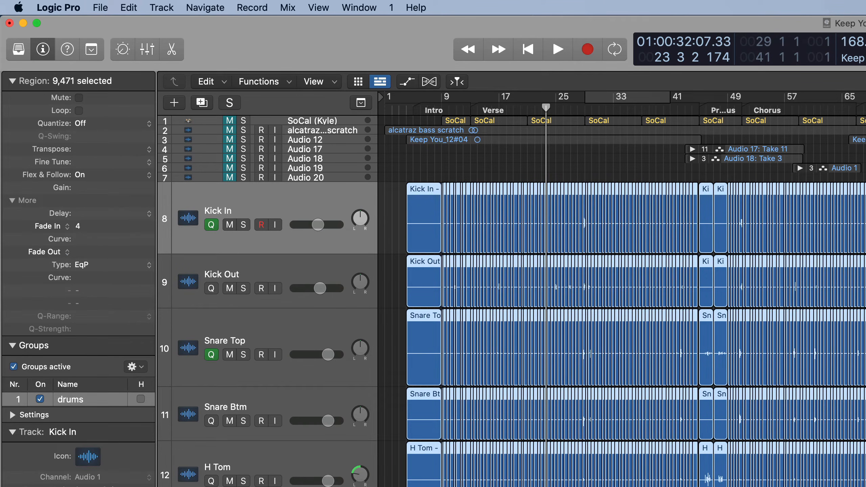
Set the Fade Out of all the selected drum slices to 4 and deselect them
{"action": "double_click", "coordinate": [98, 253]}
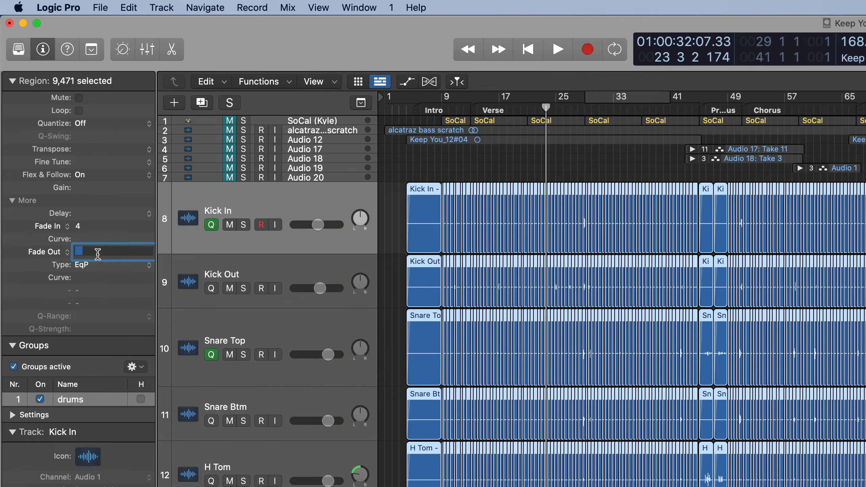
{"action": "type", "text": "4"}
{"action": "key", "text": "Return"}
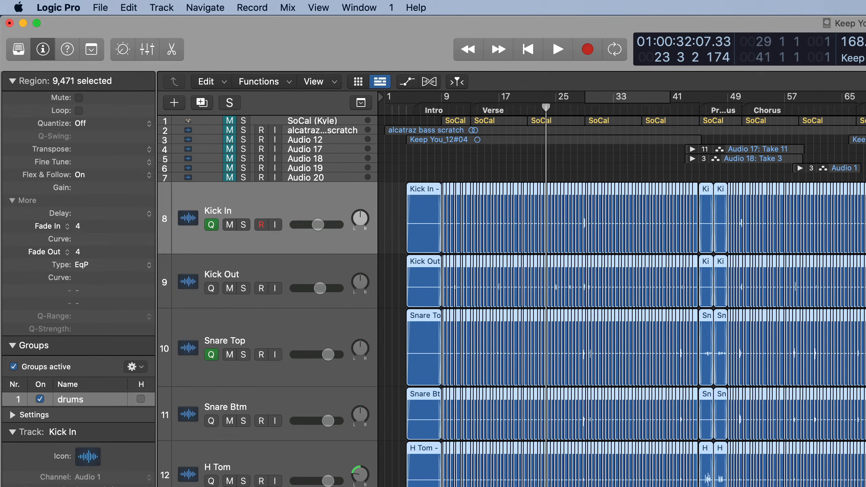
{"action": "left_click_drag", "start_coordinate": [859, 81], "coordinate": [600, 57]}
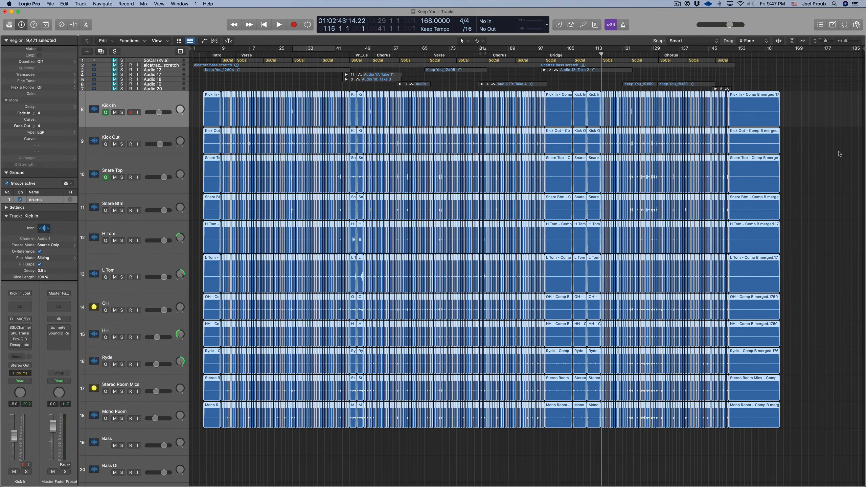
{"action": "left_click", "coordinate": [835, 155]}
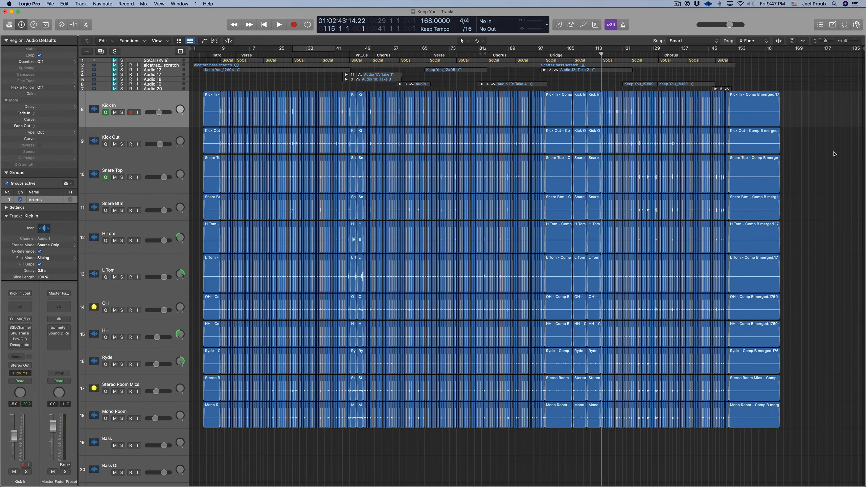
Play the drums from bar 115 onward to check the crossfaded edits by ear
{"action": "scroll", "coordinate": [834, 153], "scroll_direction": "right", "scroll_amount": 10}
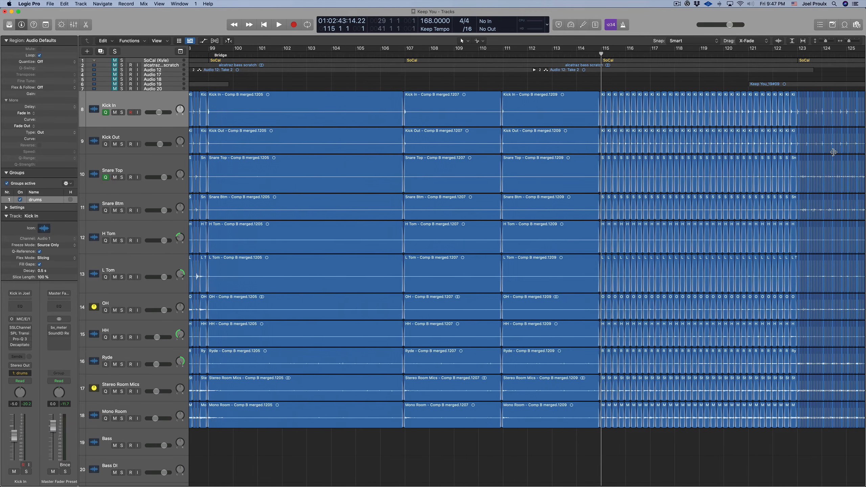
{"action": "scroll", "coordinate": [791, 147], "scroll_direction": "right", "scroll_amount": 10}
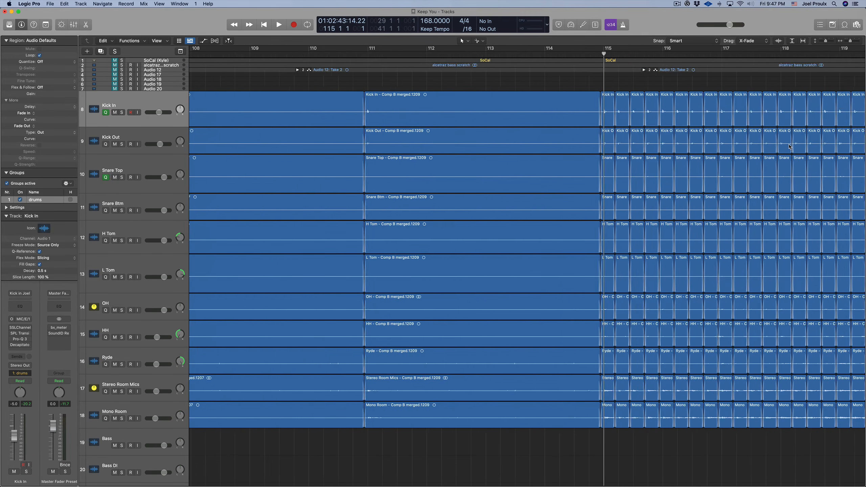
{"action": "scroll", "coordinate": [791, 147], "scroll_direction": "right", "scroll_amount": 1}
{"action": "key", "text": "space"}
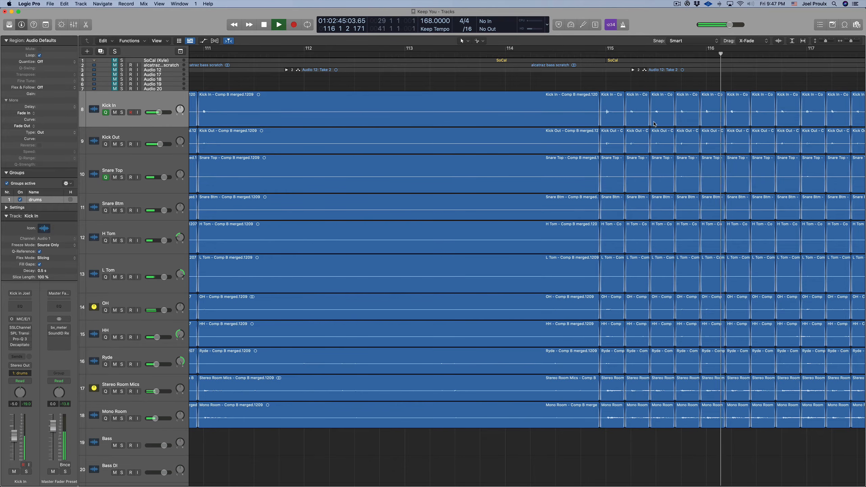
{"action": "key", "text": "super+Left"}
{"action": "key", "text": "super+Left"}
{"action": "key", "text": "super+Left"}
{"action": "key", "text": "super+Left"}
{"action": "key", "text": "super+Left"}
{"action": "key", "text": "super+Left"}
{"action": "left_click", "coordinate": [623, 24]}
{"action": "scroll", "coordinate": [669, 139], "scroll_direction": "right", "scroll_amount": 5}
{"action": "scroll", "coordinate": [669, 139], "scroll_direction": "right", "scroll_amount": 5}
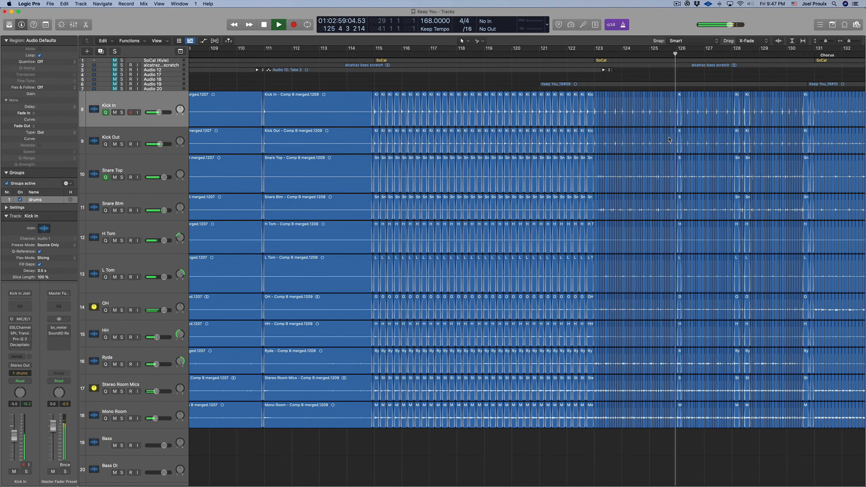
{"action": "key", "text": "space"}
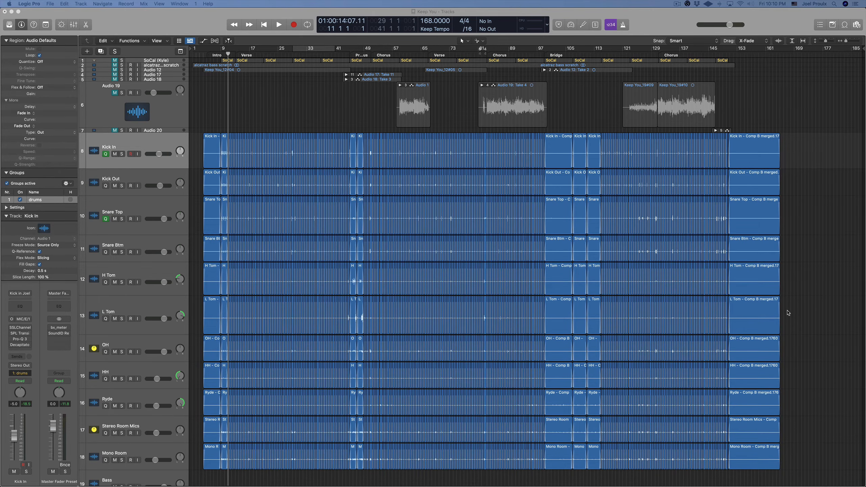
Inspect the crossfaded edges of the grouped drum slice at the start of bar 13
{"action": "key", "text": "super+Right"}
{"action": "key", "text": "super+Right"}
{"action": "key", "text": "super+Right"}
{"action": "key", "text": "super+Right"}
{"action": "key", "text": "super+Right"}
{"action": "key", "text": "super+Right"}
{"action": "key", "text": "super+Right"}
{"action": "key", "text": "super+Right"}
{"action": "key", "text": "super+Right"}
{"action": "key", "text": "super+Right"}
{"action": "key", "text": "super+Right"}
{"action": "key", "text": "super+Right"}
{"action": "key", "text": "super+Right"}
{"action": "key", "text": "super+Right"}
{"action": "key", "text": "super+Right"}
{"action": "key", "text": "super+Right"}
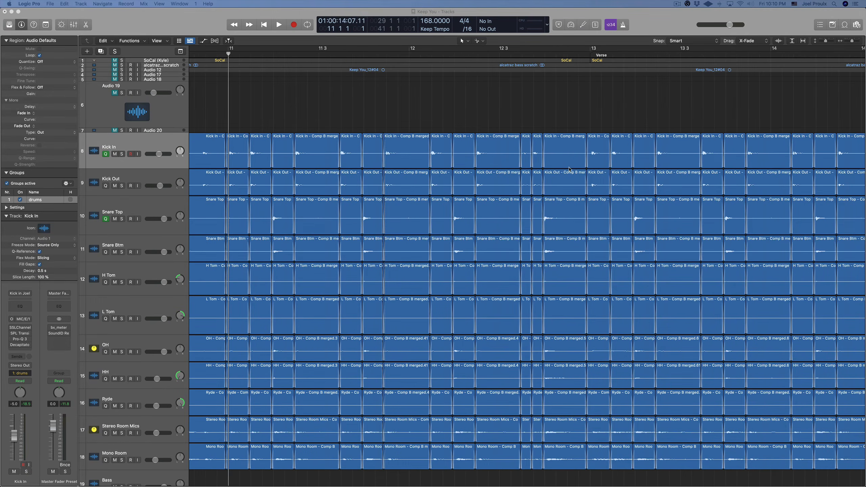
{"action": "left_click", "coordinate": [599, 163]}
{"action": "left_click_drag", "start_coordinate": [589, 165], "coordinate": [589, 166]}
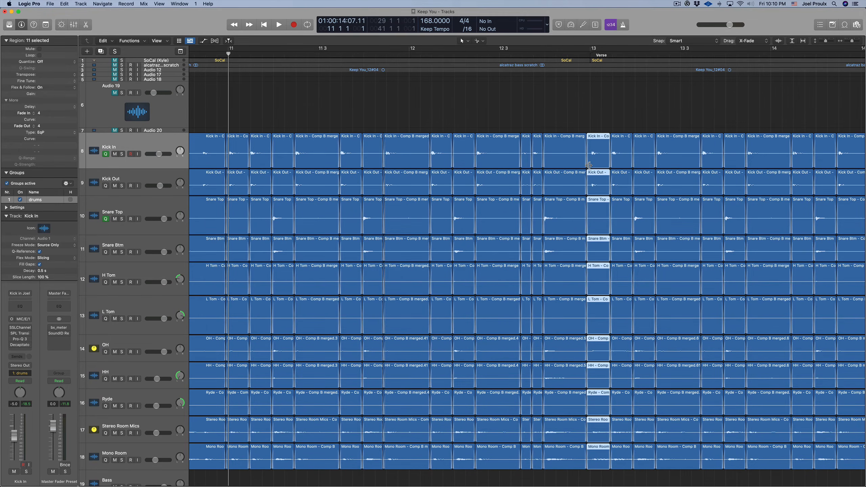
Join all slices on the grouped drum tracks into one continuous region per track, creating new audio files
{"action": "key", "text": "super+Left"}
{"action": "key", "text": "super+Left"}
{"action": "key", "text": "super+Left"}
{"action": "key", "text": "super+Left"}
{"action": "key", "text": "super+Left"}
{"action": "key", "text": "super+Left"}
{"action": "key", "text": "super+Left"}
{"action": "key", "text": "super+Left"}
{"action": "key", "text": "super+Left"}
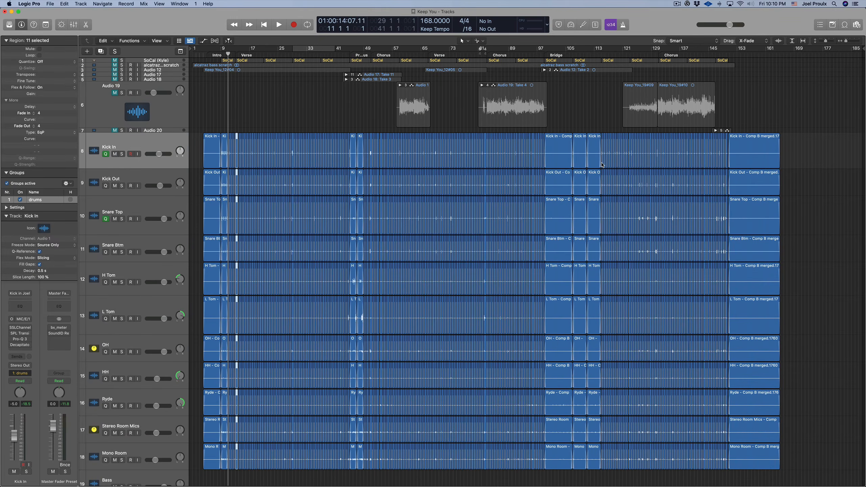
{"action": "left_click_drag", "start_coordinate": [806, 457], "coordinate": [210, 151]}
{"action": "key", "text": "super+j"}
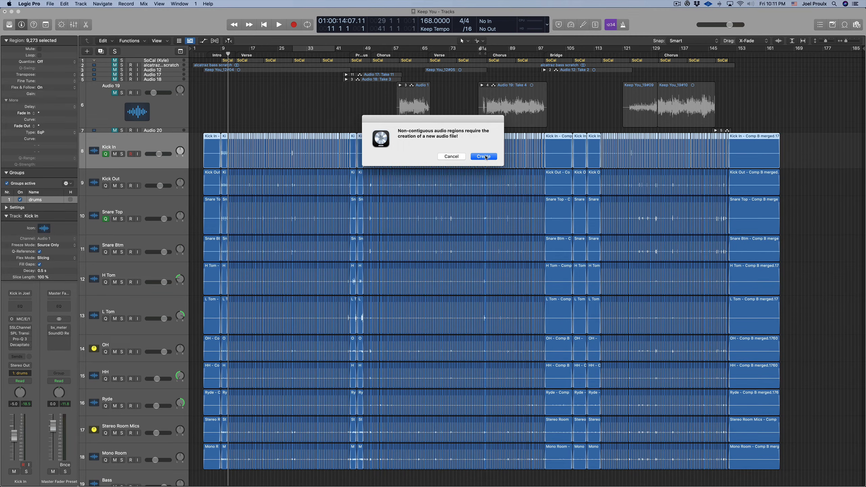
{"action": "left_click", "coordinate": [486, 157]}
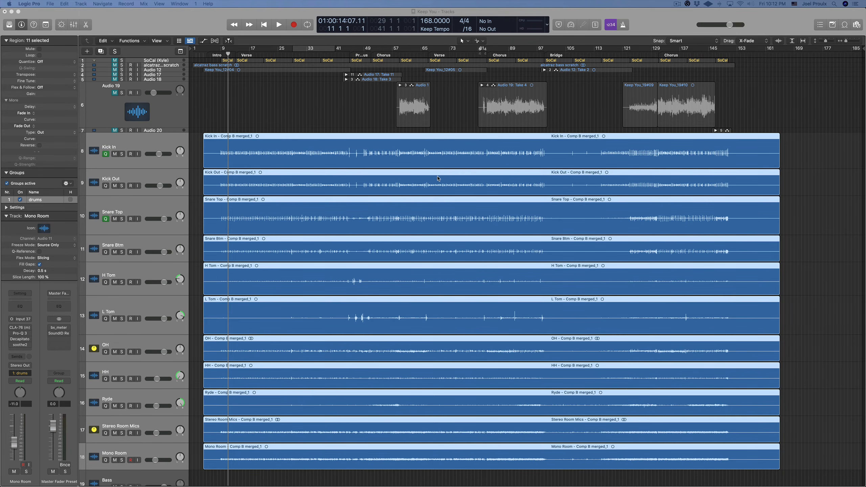
{"action": "left_click", "coordinate": [811, 201]}
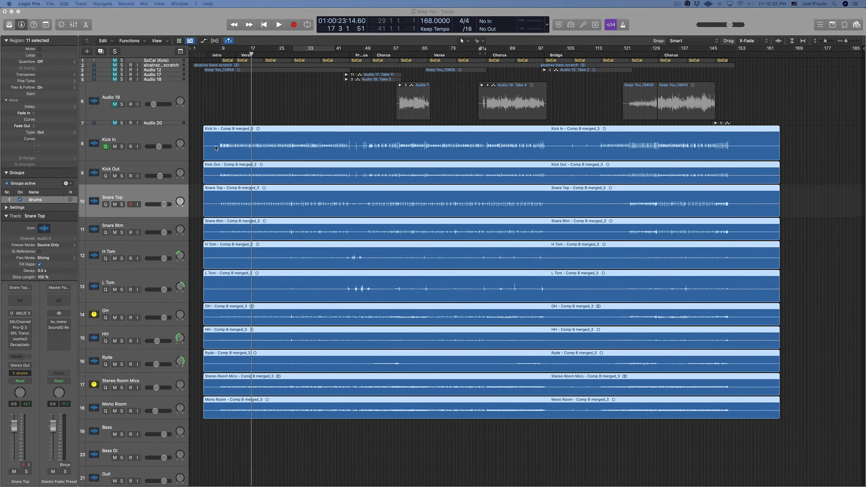
Save a copy of the project in the Keep You folder, adding "Edited Drums" to its name
{"action": "left_click", "coordinate": [50, 4]}
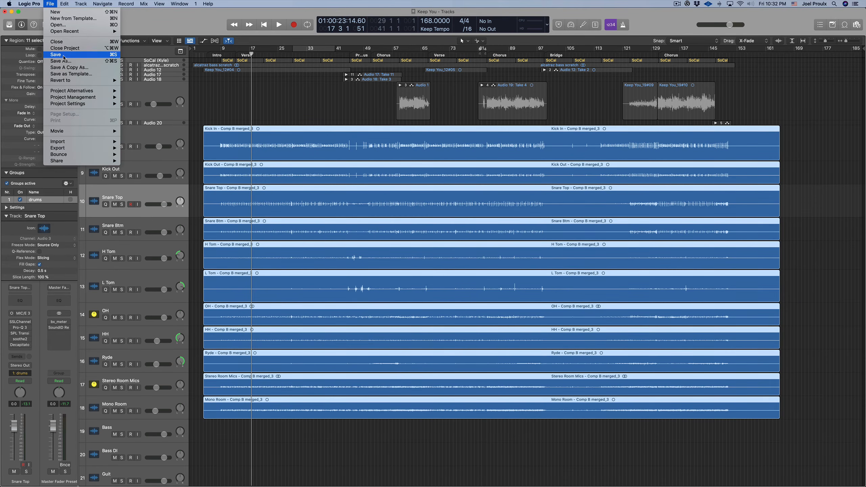
{"action": "left_click", "coordinate": [86, 68]}
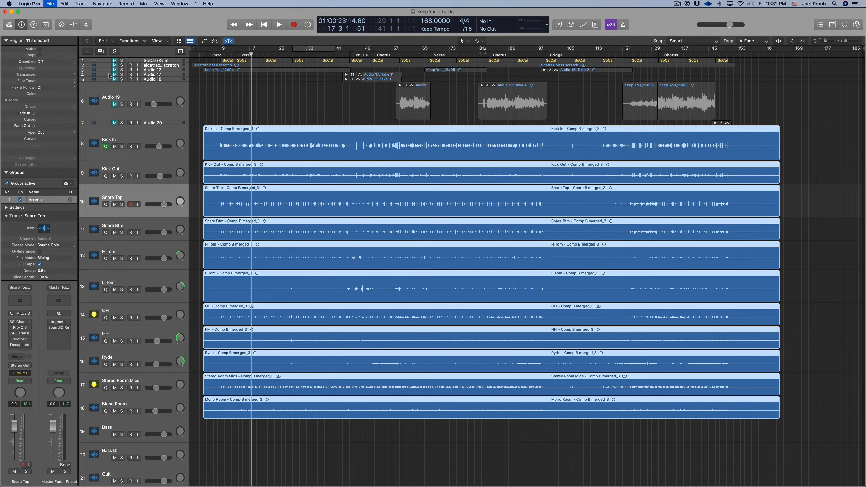
{"action": "left_click", "coordinate": [441, 97]}
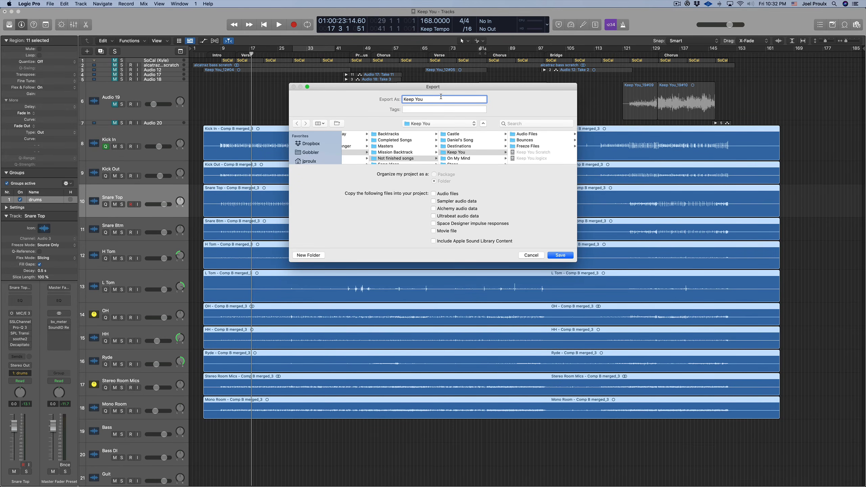
{"action": "type", "text": "Edited Drums"}
{"action": "left_click", "coordinate": [557, 257]}
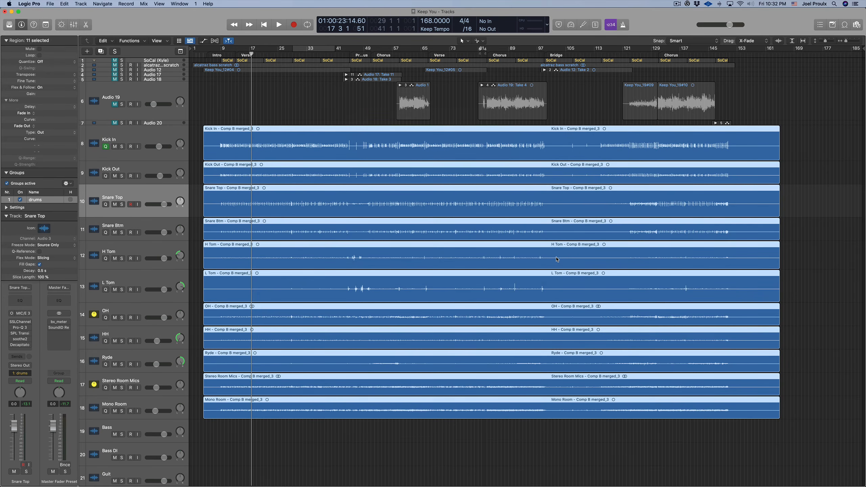